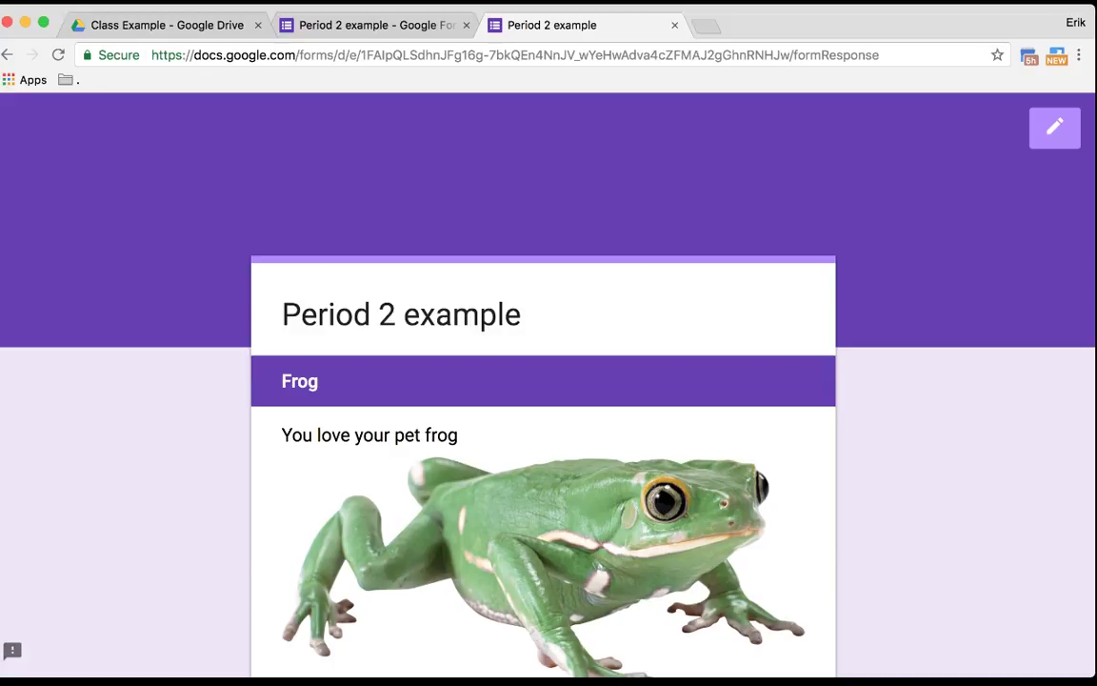
Close the Period 2 example form's live view and its editor
click(674, 24)
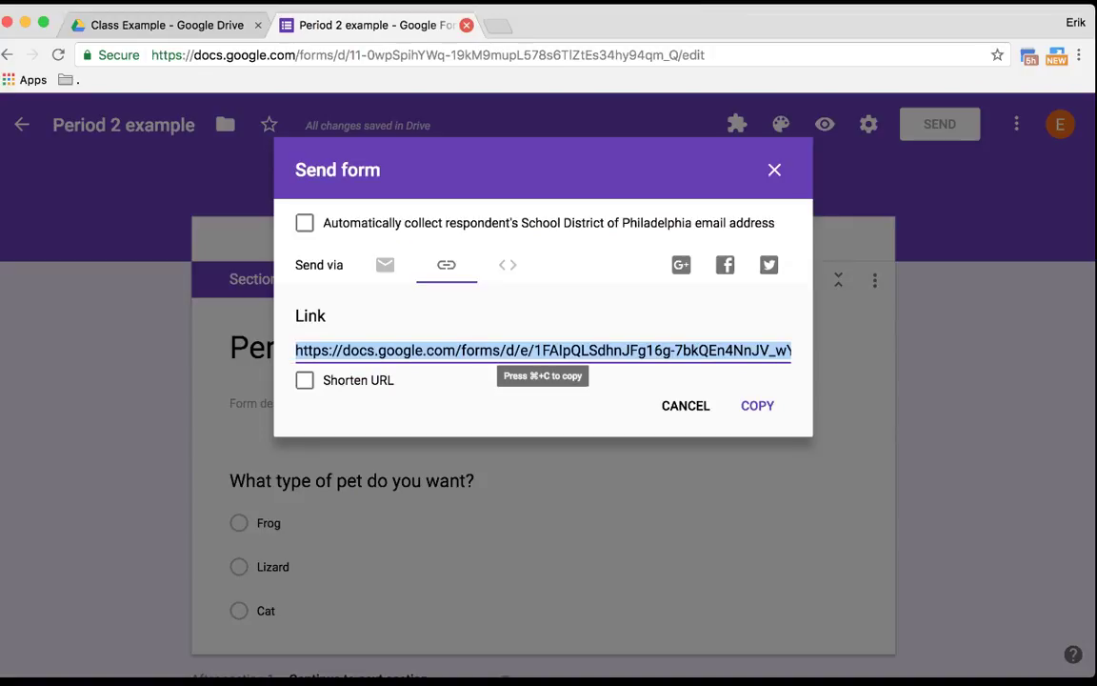
click(466, 24)
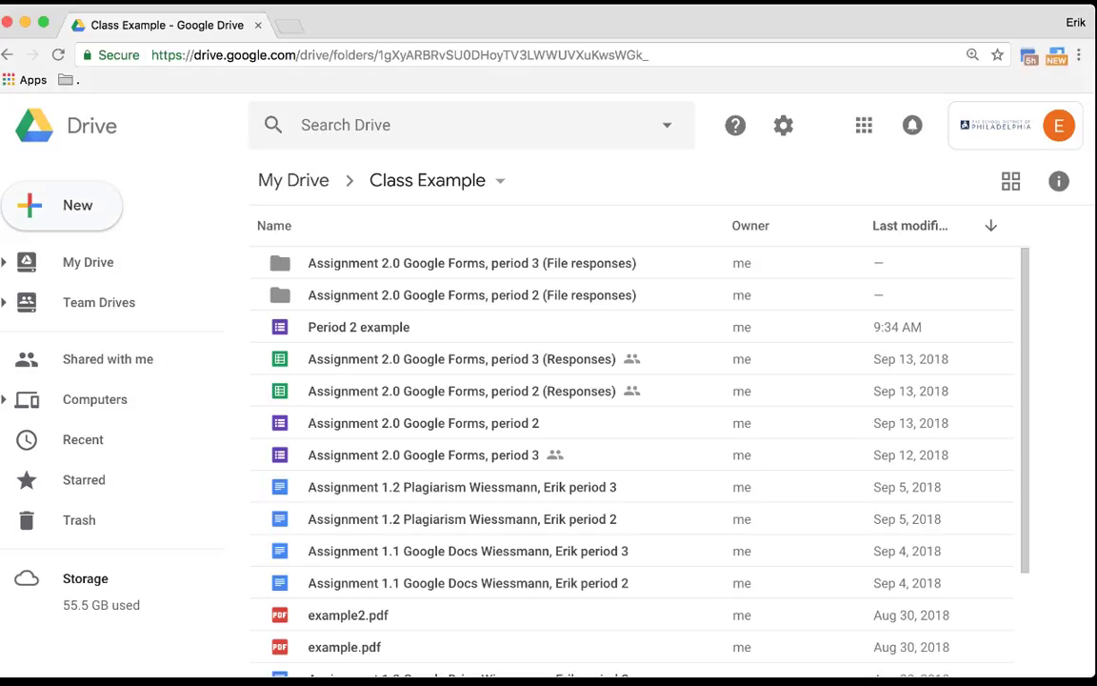
Search the web for "internal hard drive external adapter", look over the results and close them
key(super+t)
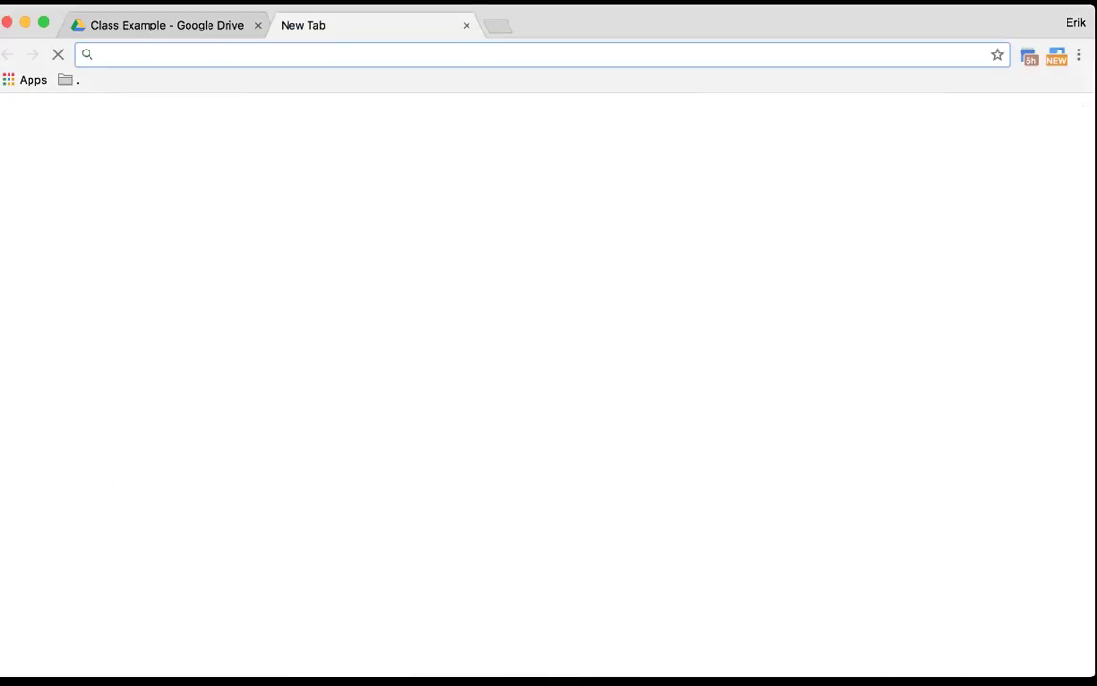
text(internal ha)
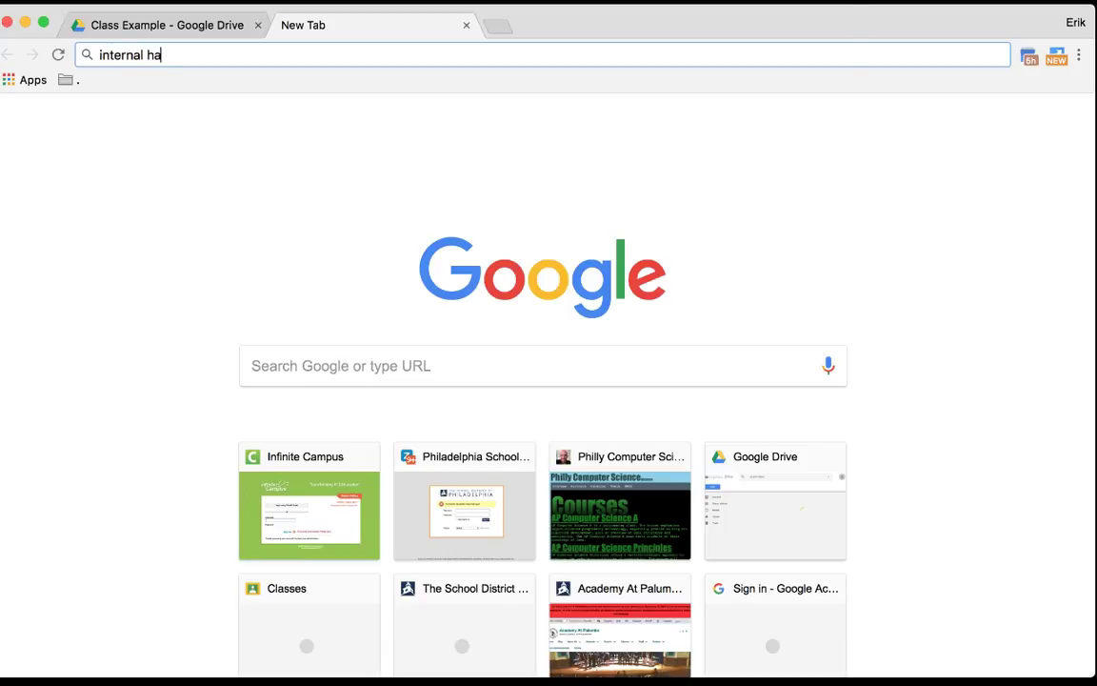
text(rd drive external adapter)
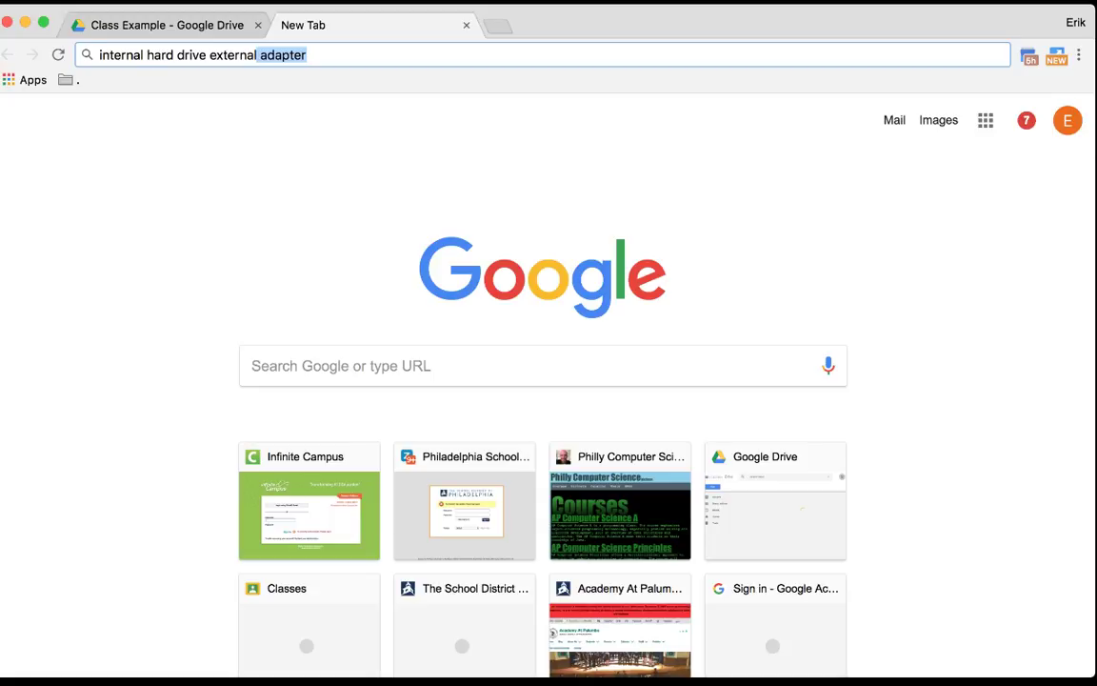
key(Return)
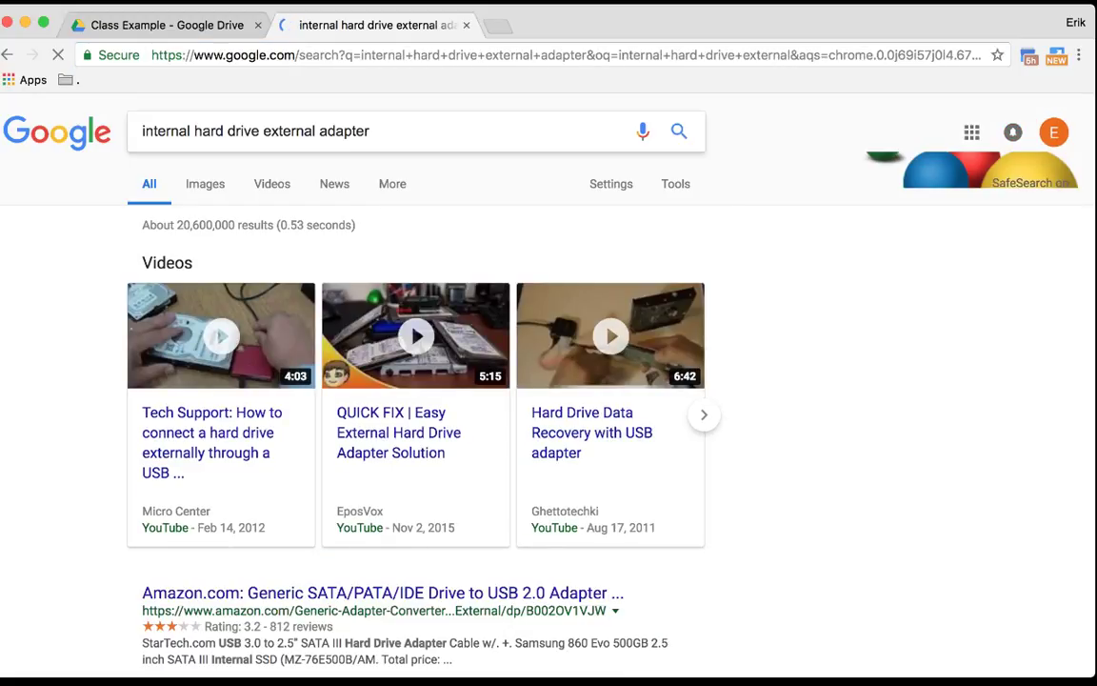
scroll(400, 434, down, 3)
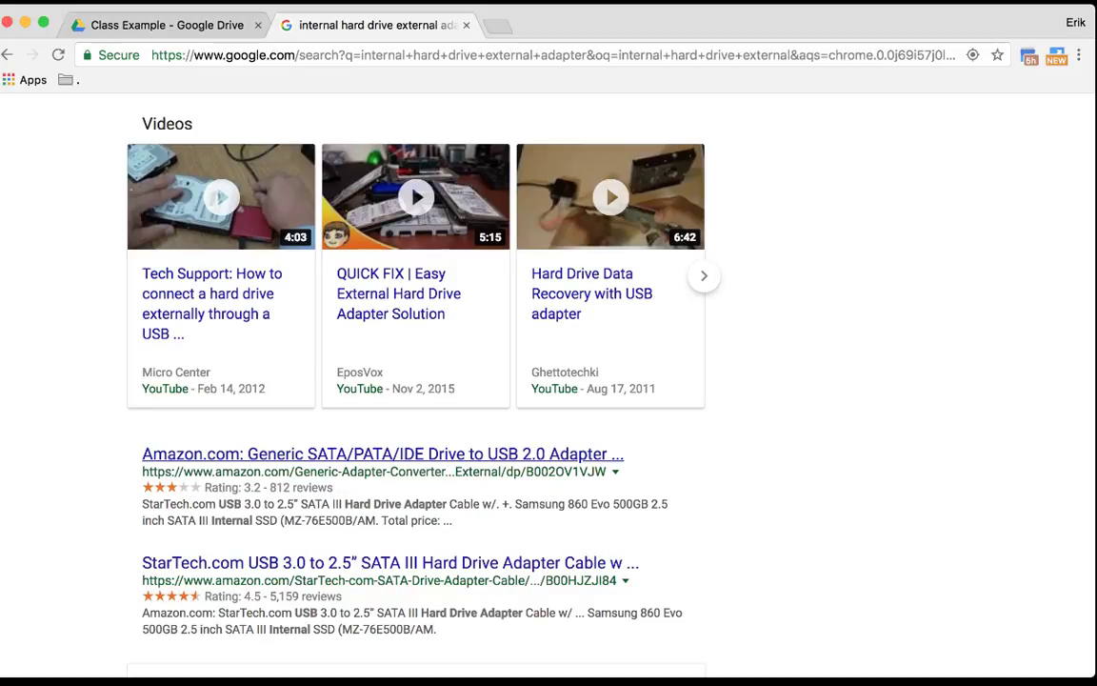
key(super+w)
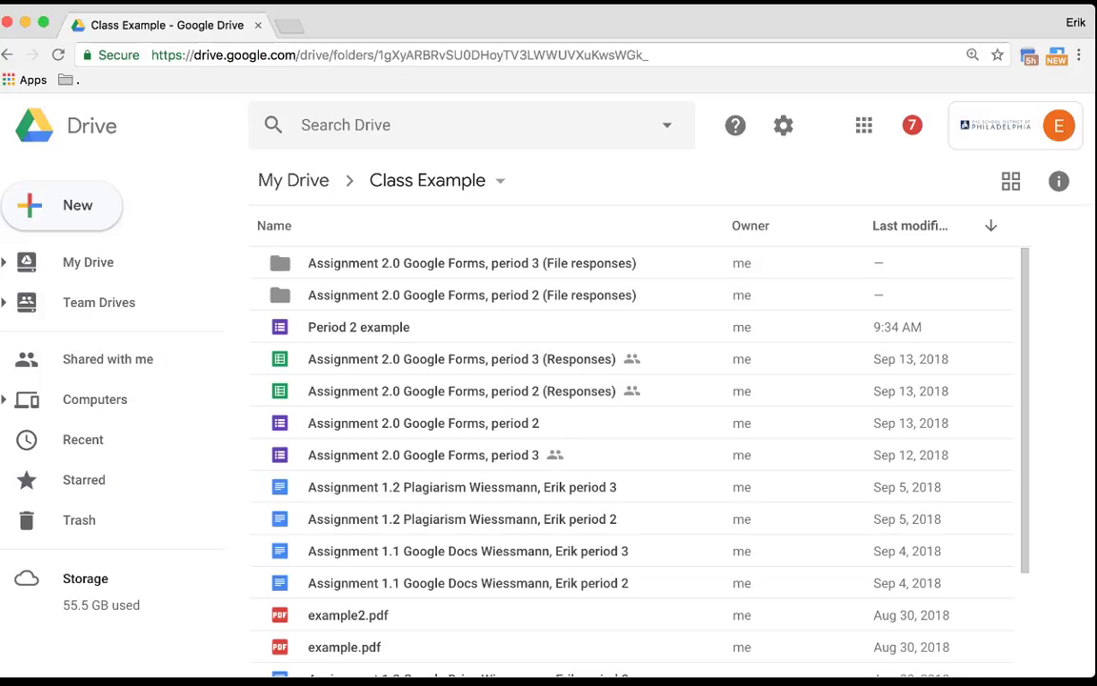
Create a new blank Google Form in the Class Example folder
click(61, 204)
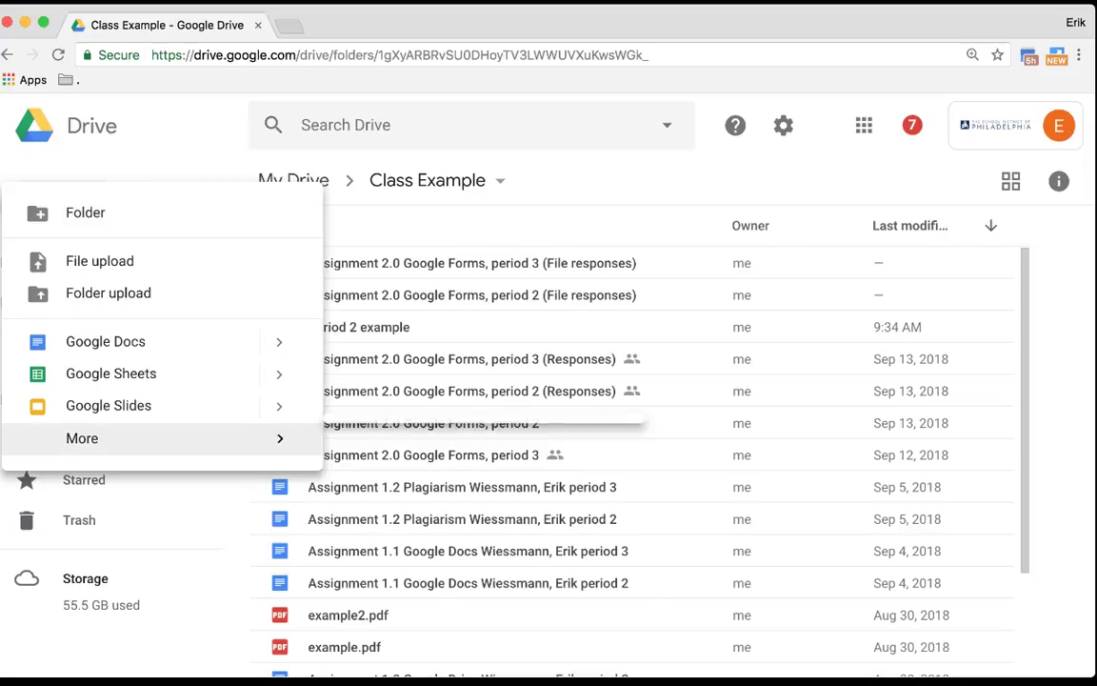
mouse_move(143, 438)
click(431, 453)
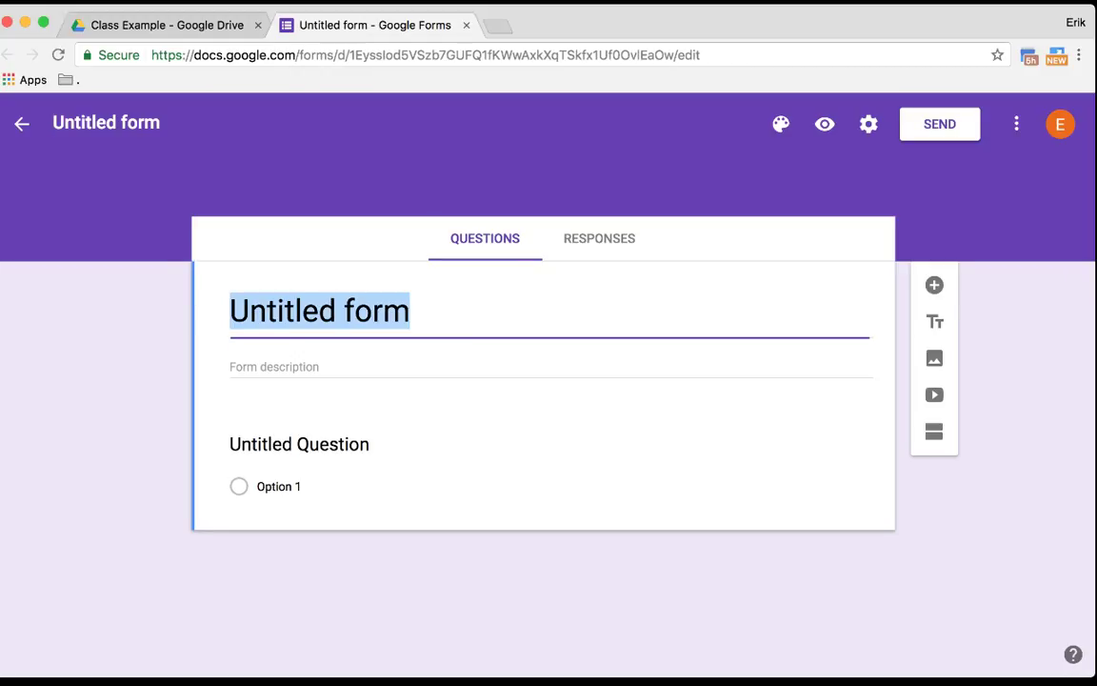
click(299, 444)
text(Period)
key(BackSpace)
key(BackSpace)
key(BackSpace)
key(BackSpace)
key(BackSpace)
key(BackSpace)
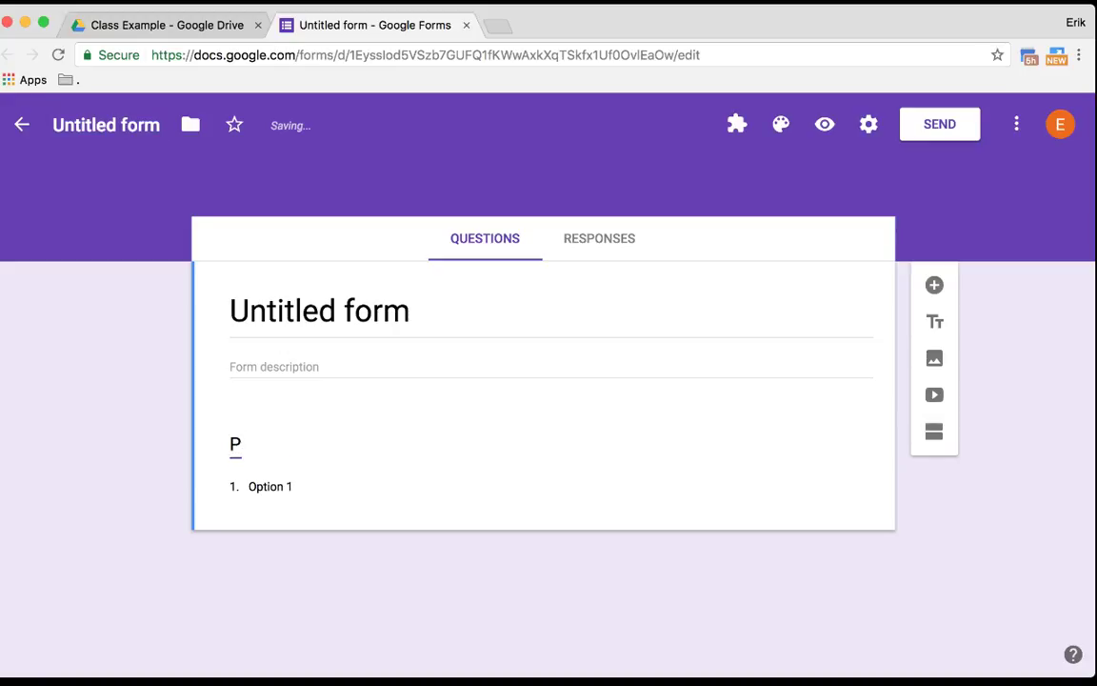
Title the form "Period 3" and set the first question's text to "What pets do you like?"
click(319, 311)
text(eriod 3)
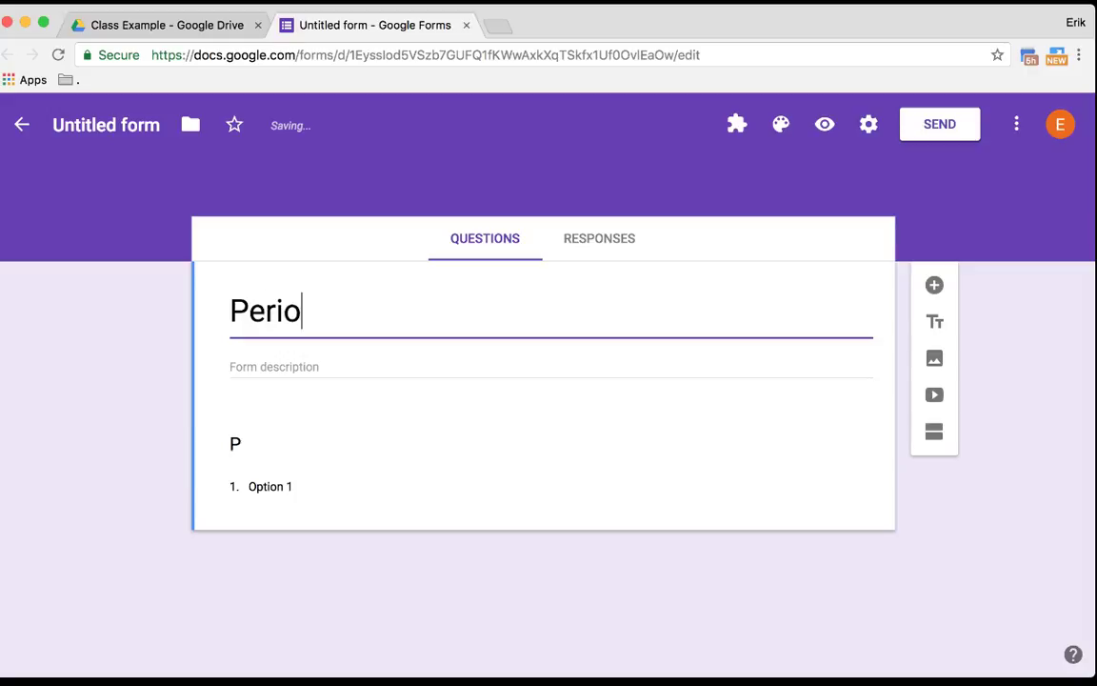
click(235, 444)
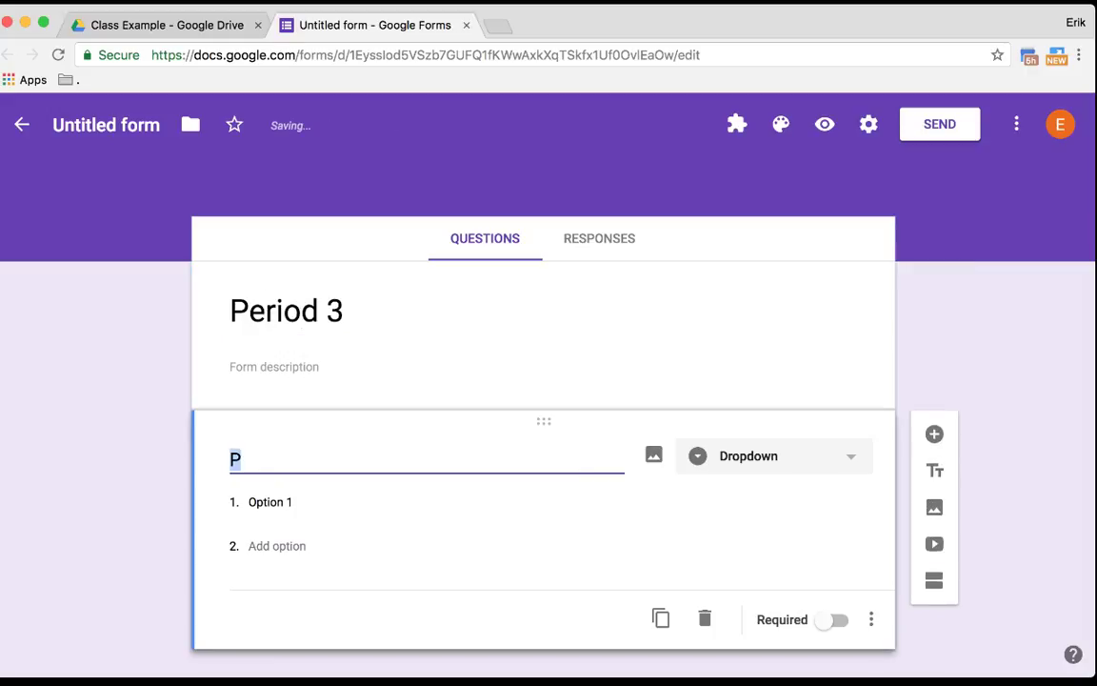
text(What pets)
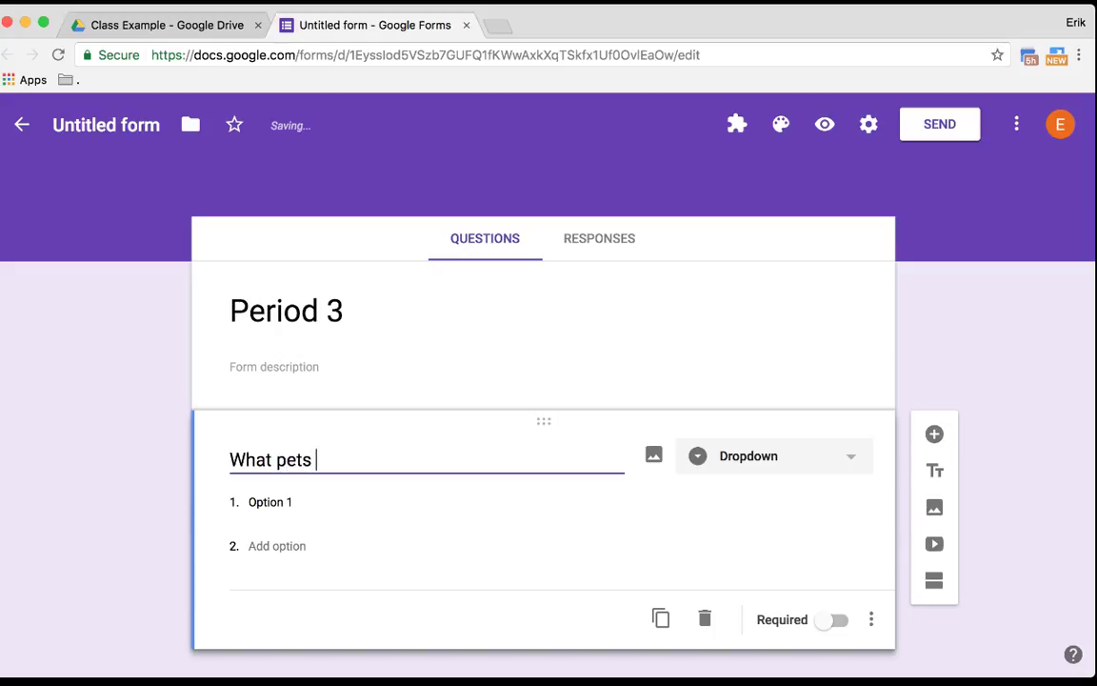
text( do you like)
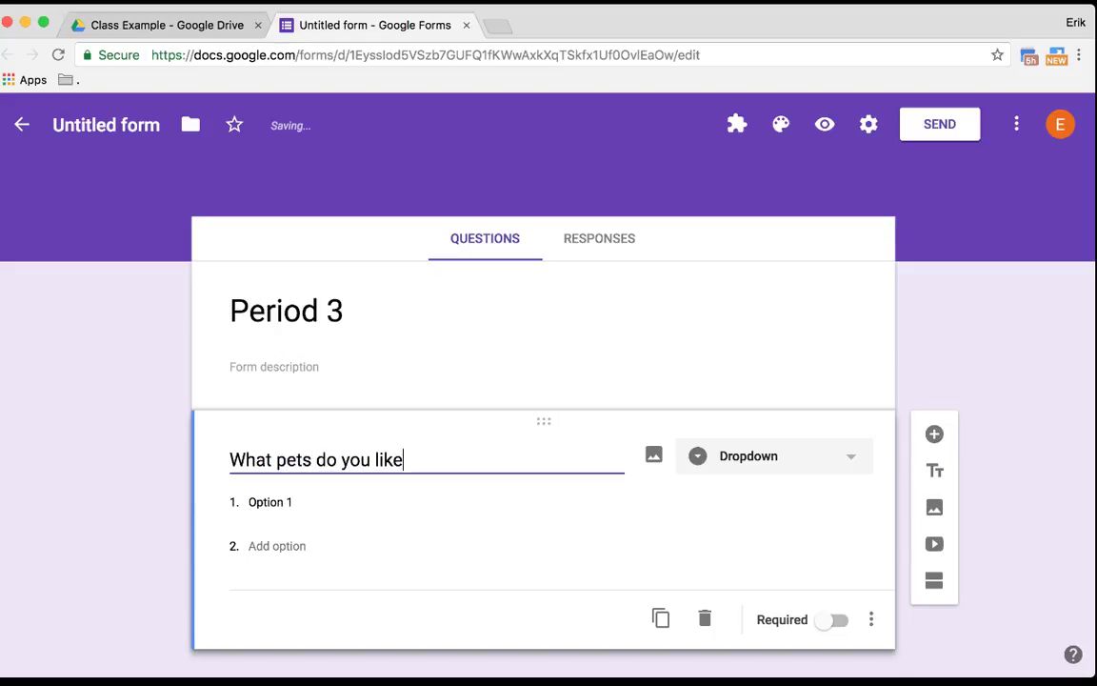
text(?)
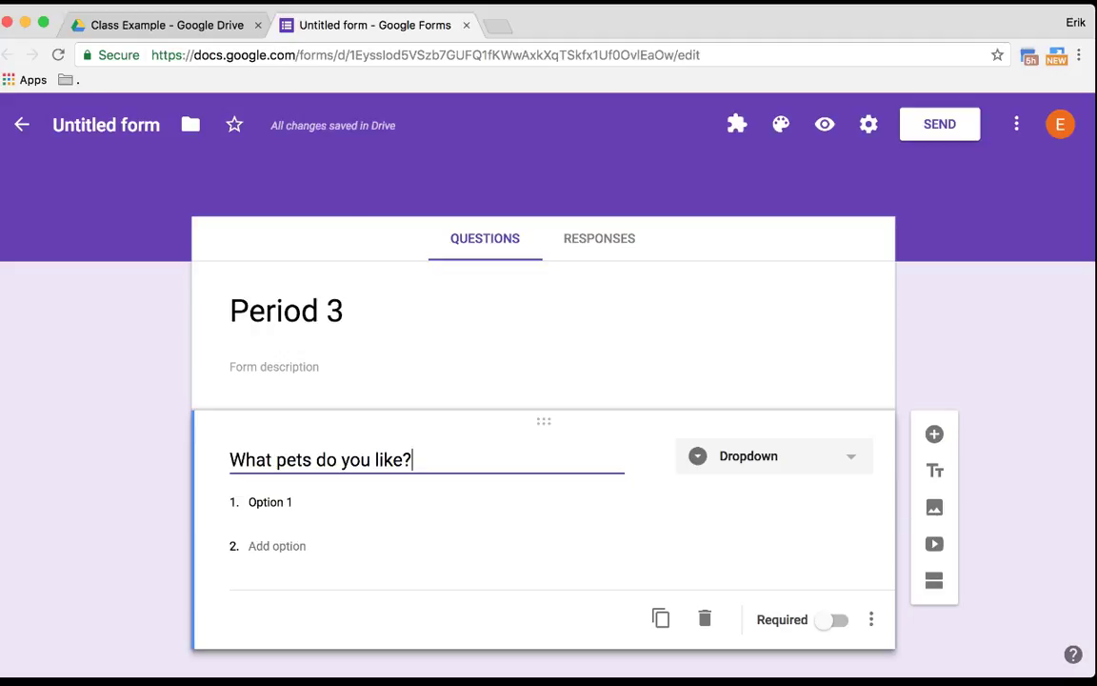
Replace the form's untitled file name with its title, "Period 3"
click(95, 125)
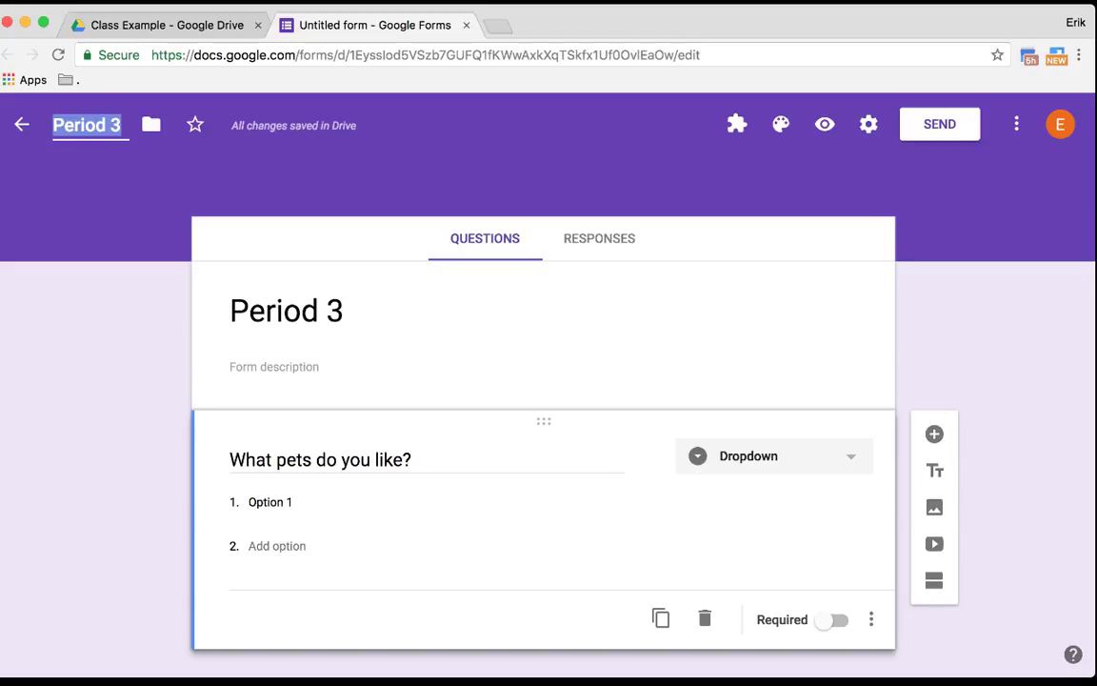
key(Tab)
key(Tab)
key(Tab)
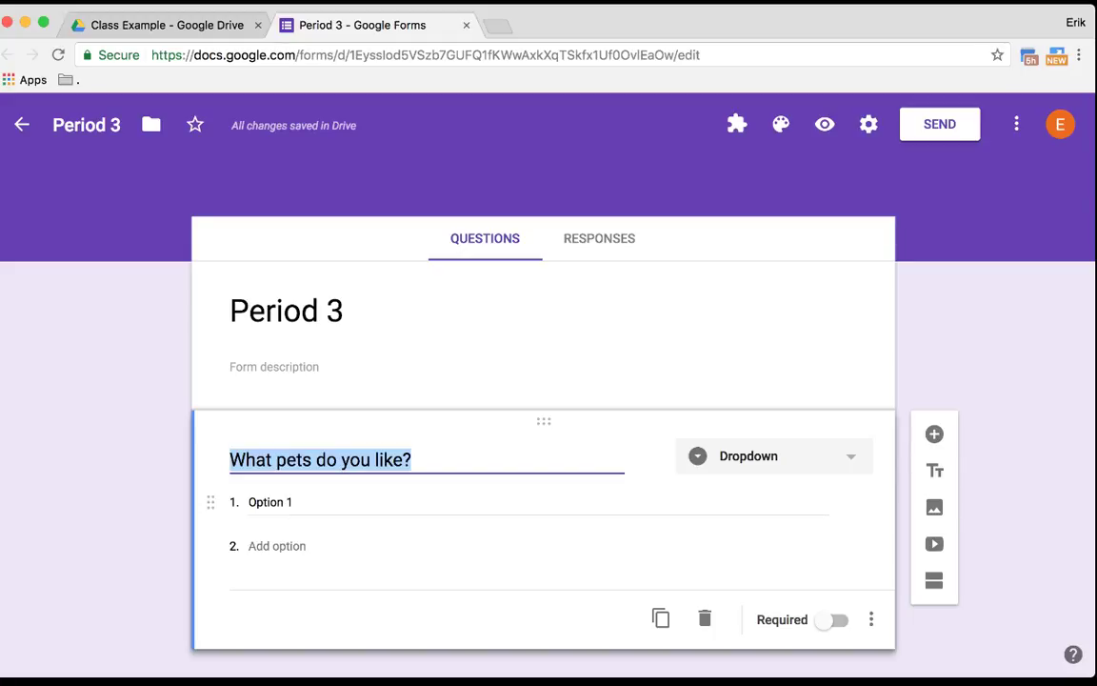
Enter "Aligator", "cat" and "snake" as the answer options of the pets question
click(270, 502)
text(Alig)
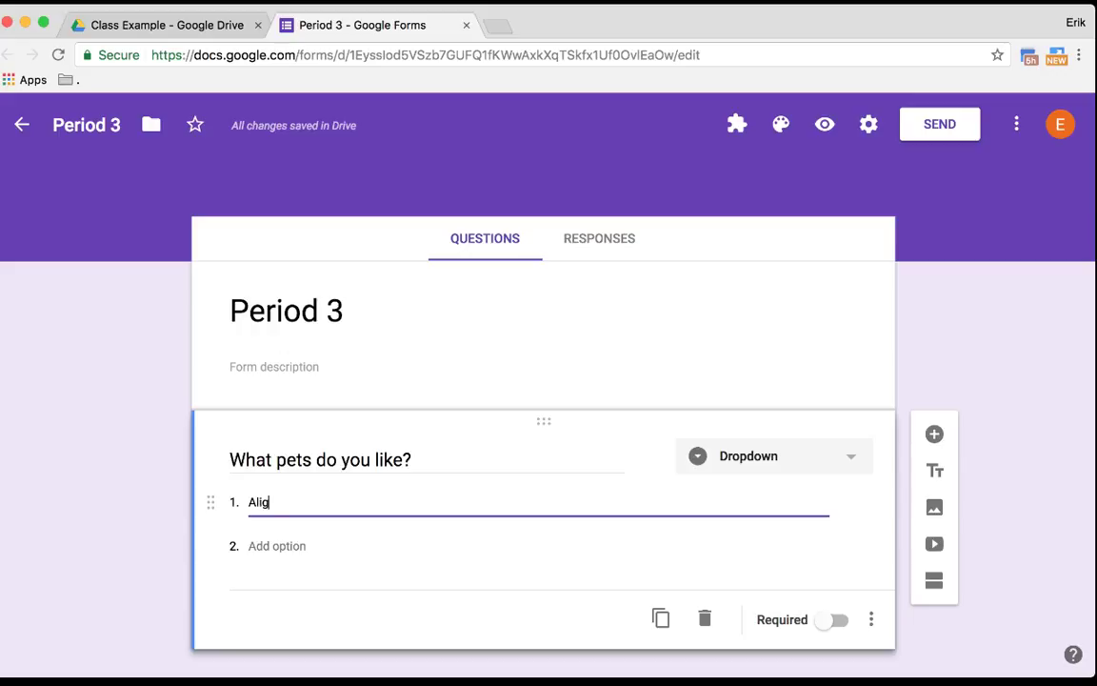
text(ator)
key(Return)
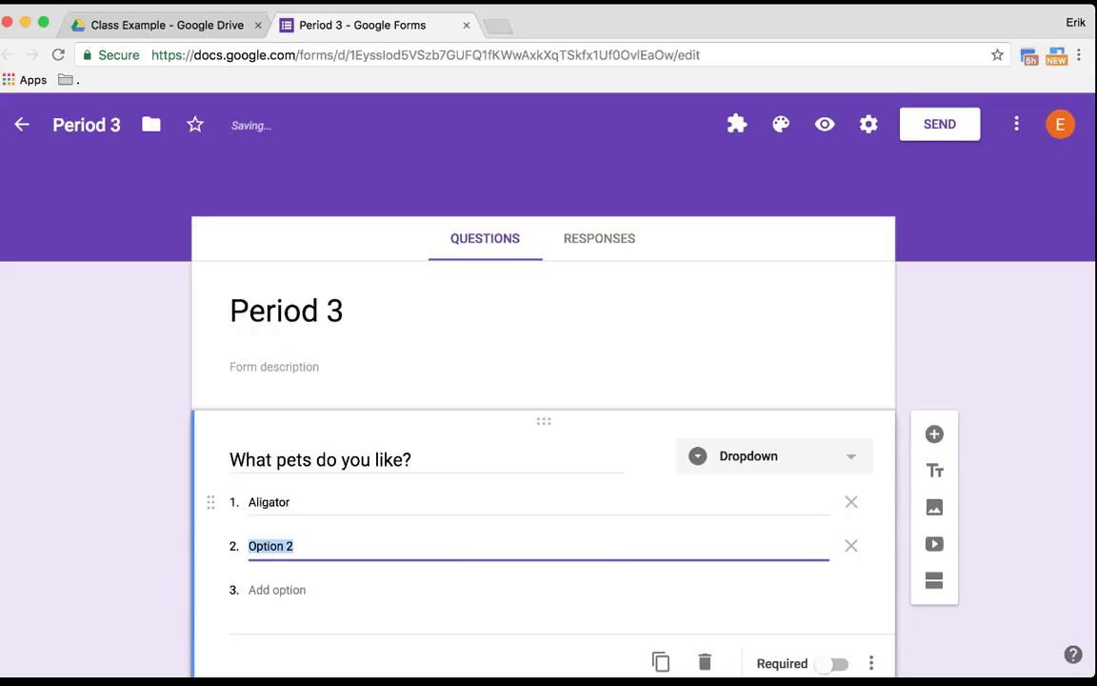
text(cat)
key(Return)
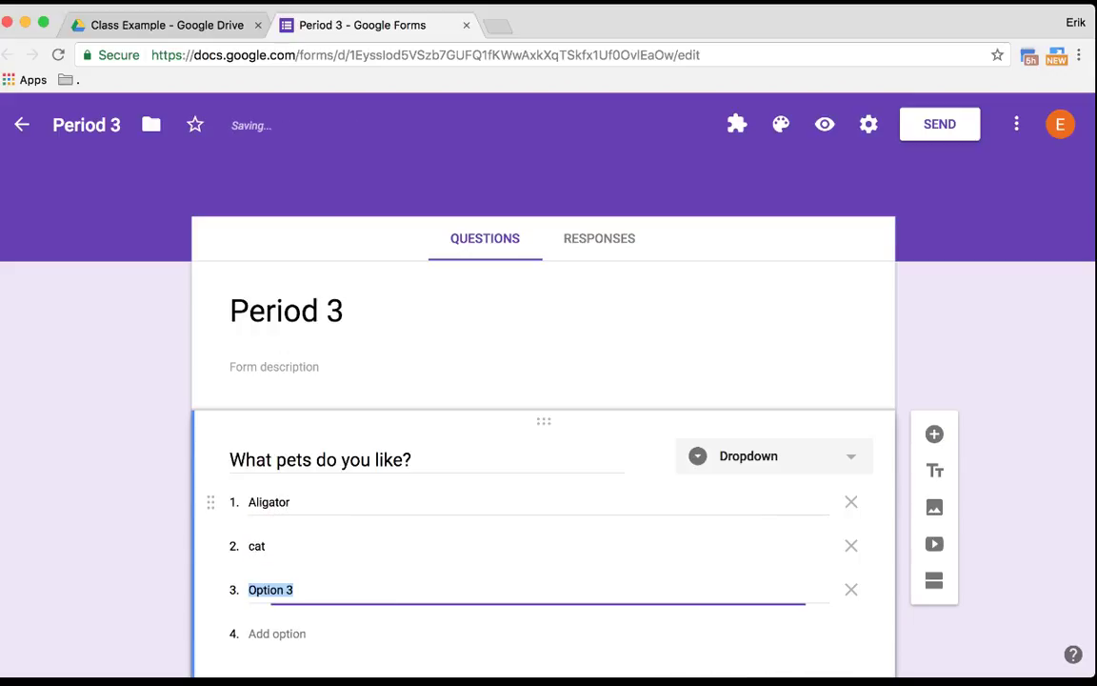
text(snake)
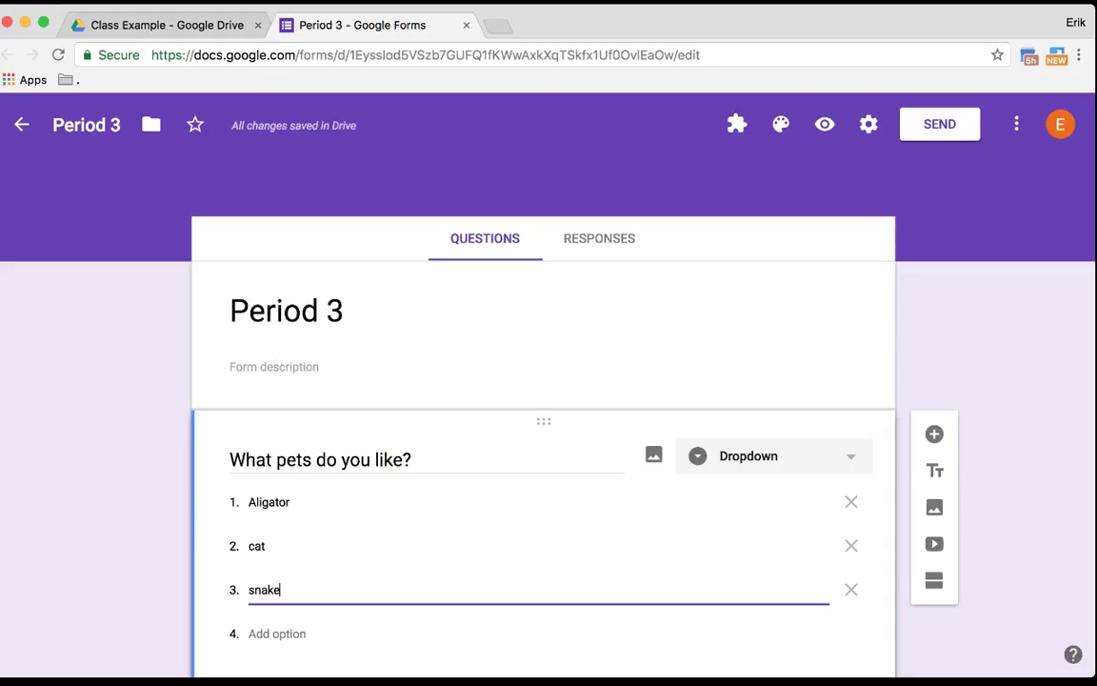
Change the pets question's type to Multiple choice
click(773, 456)
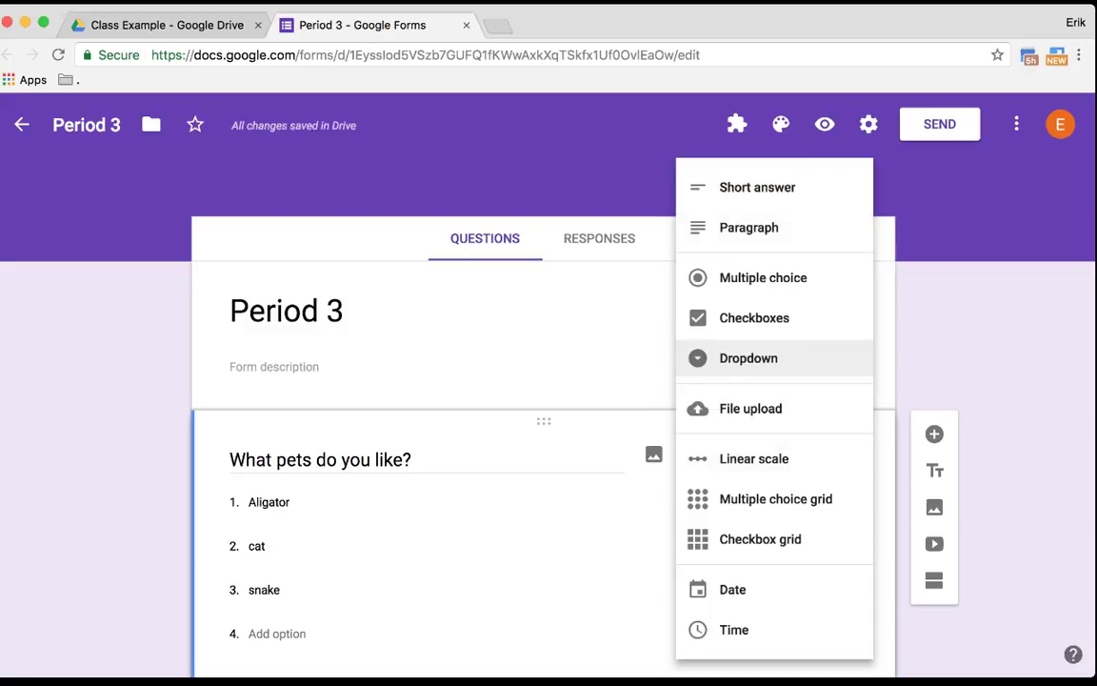
key(Up)
key(Up)
key(Return)
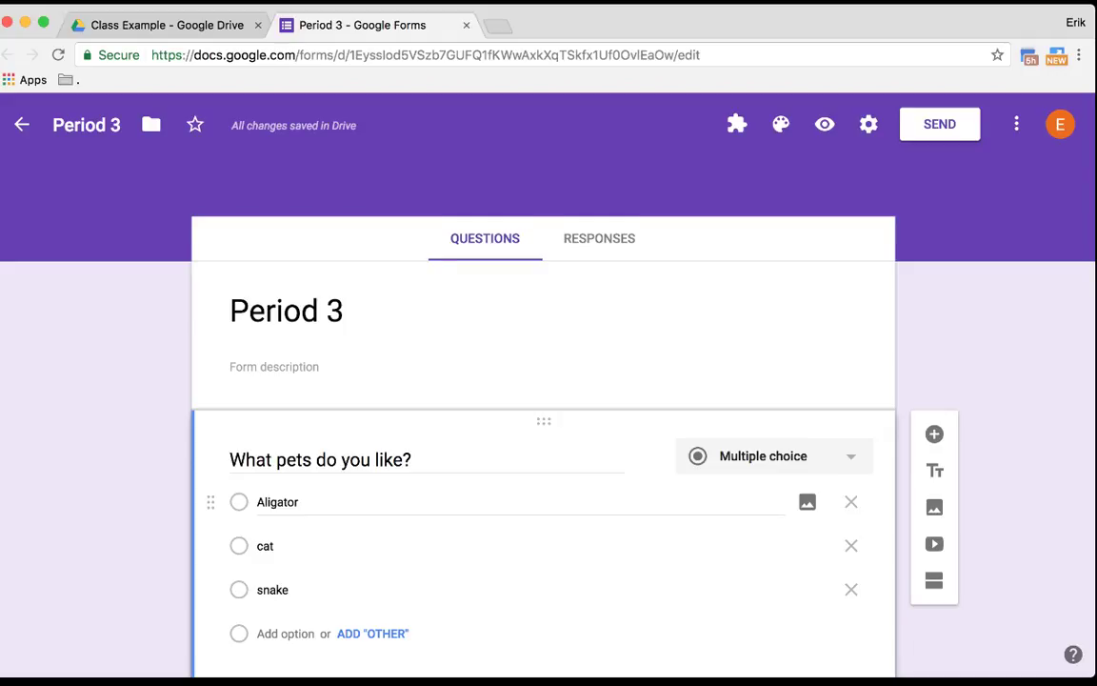
Add three new sections to the form after the pets question
scroll(548, 429, down, 3)
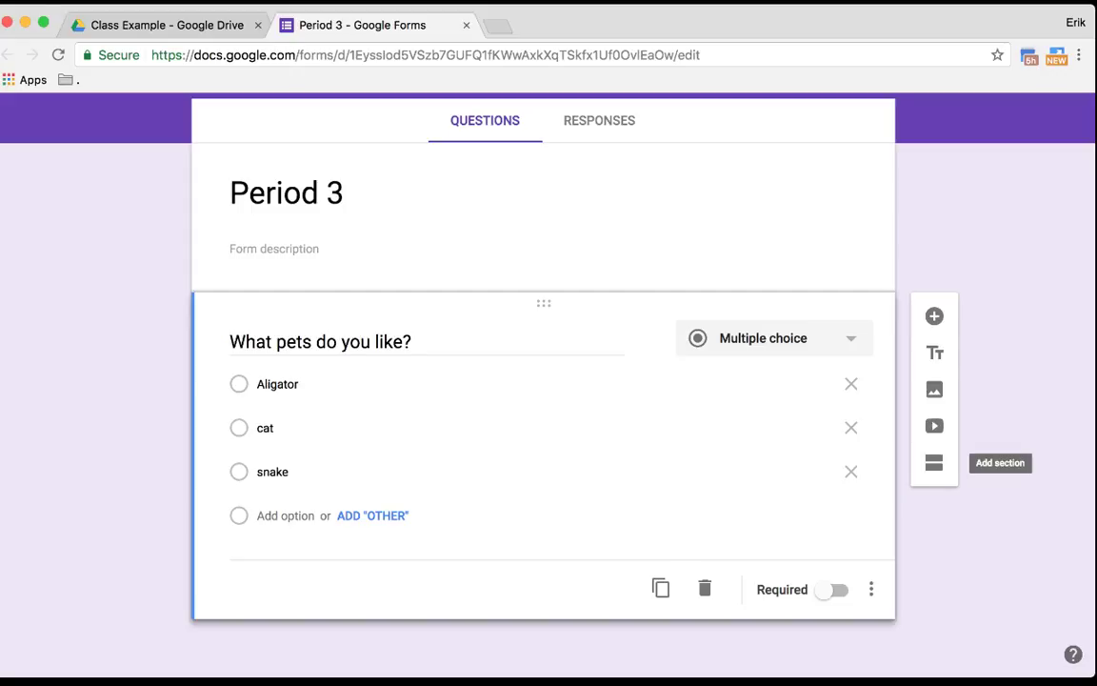
click(934, 463)
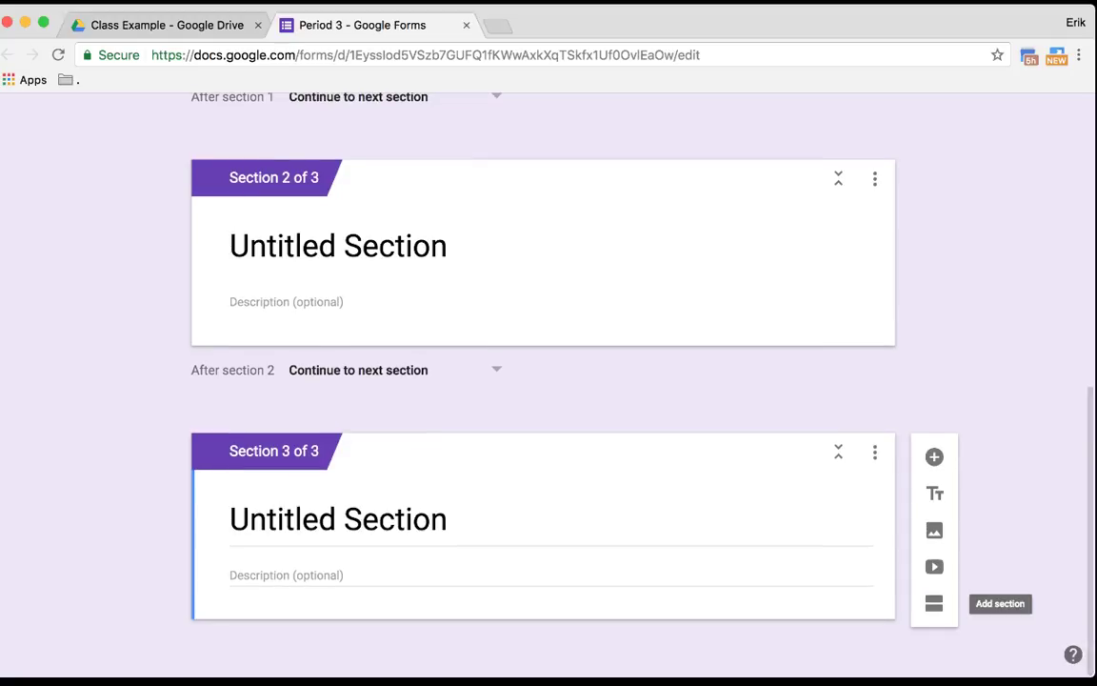
click(933, 600)
scroll(933, 578, up, 3)
scroll(542, 381, up, 2)
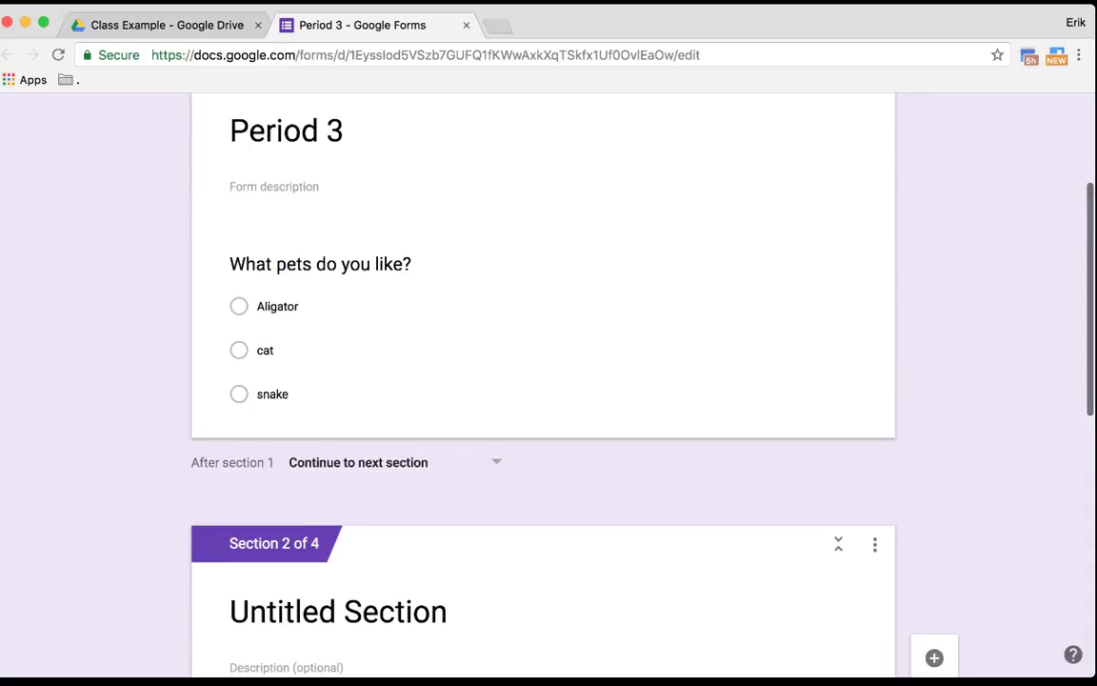
Title section 2 "Aligator", section 3 "Cat" and section 4 "Snake"
scroll(543, 381, down, 2)
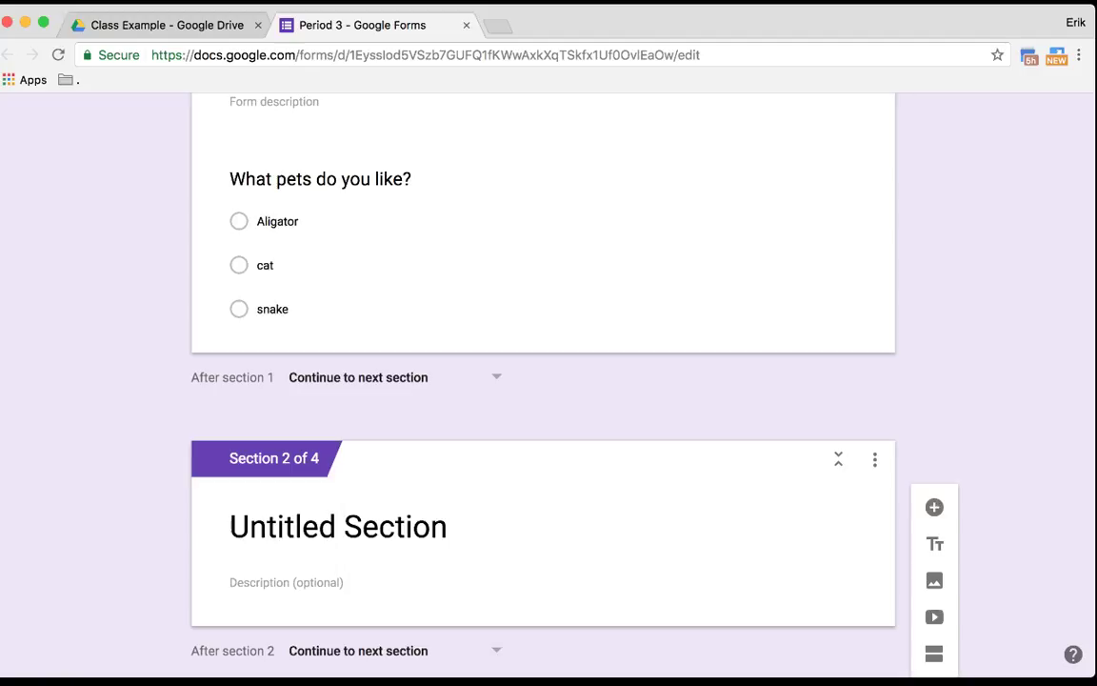
click(339, 527)
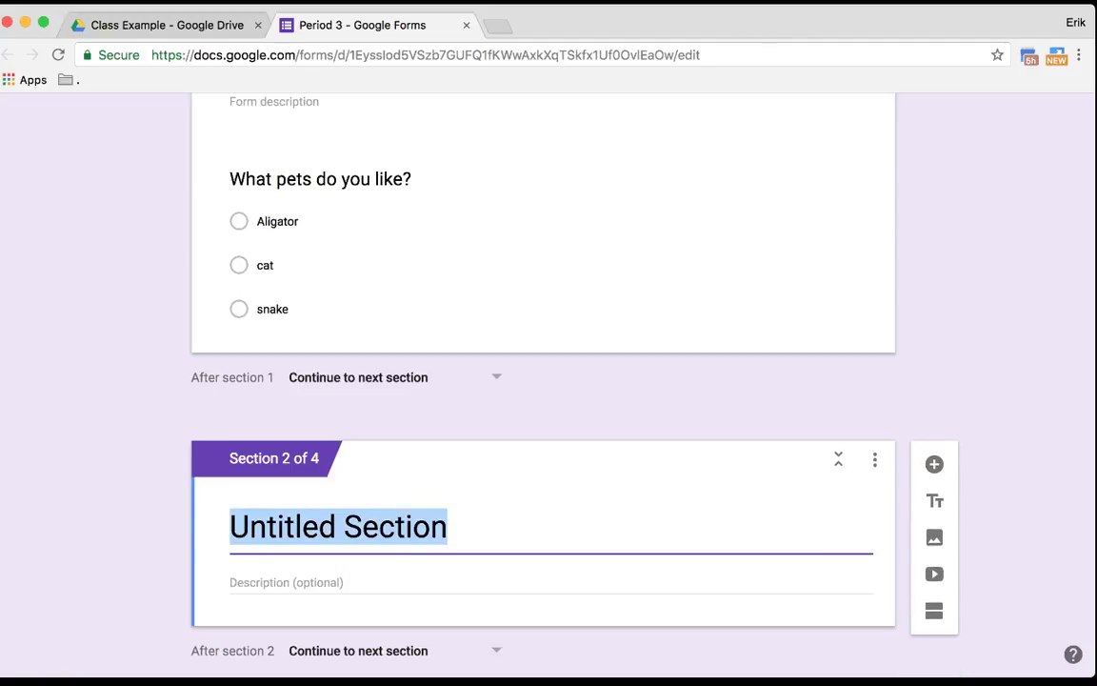
text(Aligator)
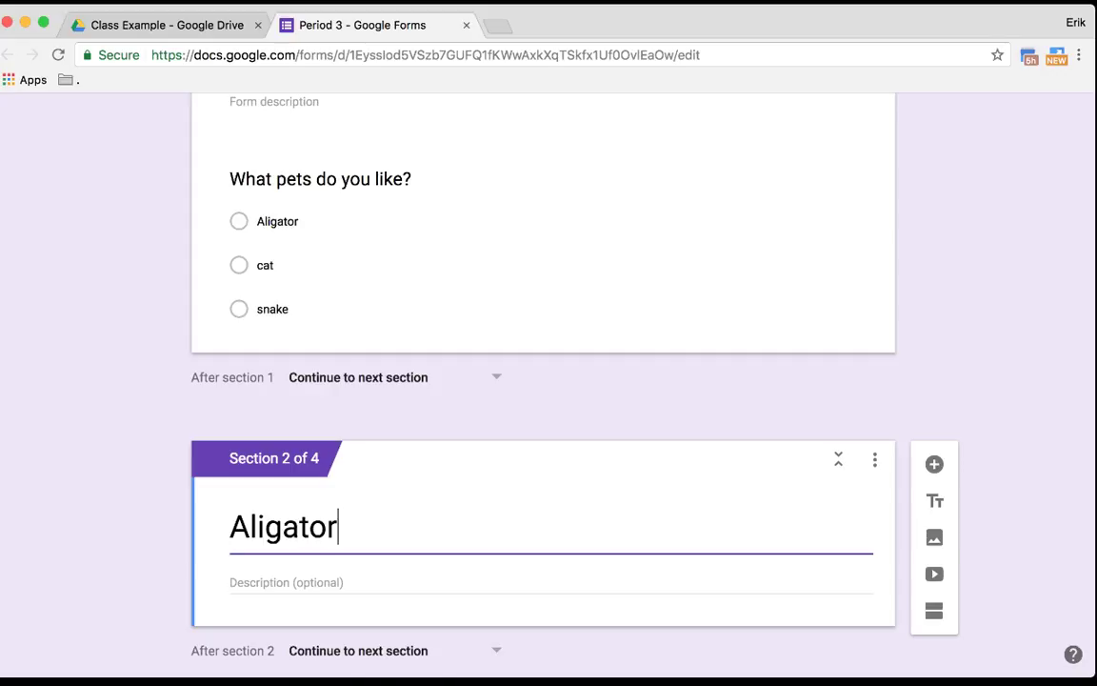
scroll(543, 381, down, 3)
click(338, 514)
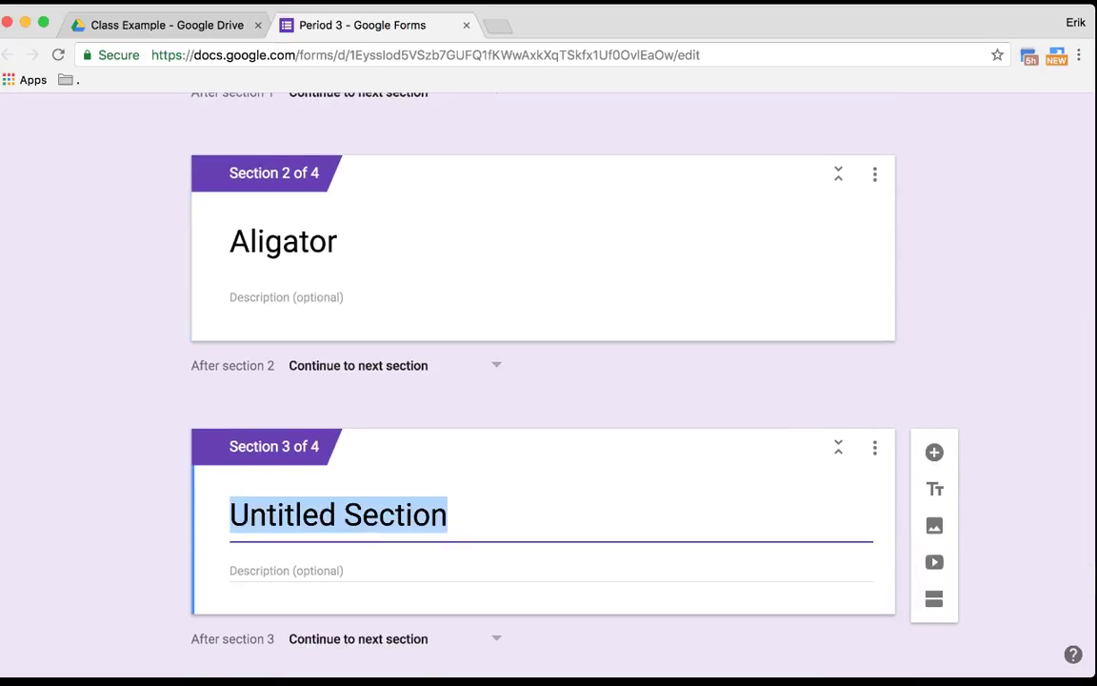
text(Cat)
scroll(542, 381, up, 3)
scroll(542, 381, down, 5)
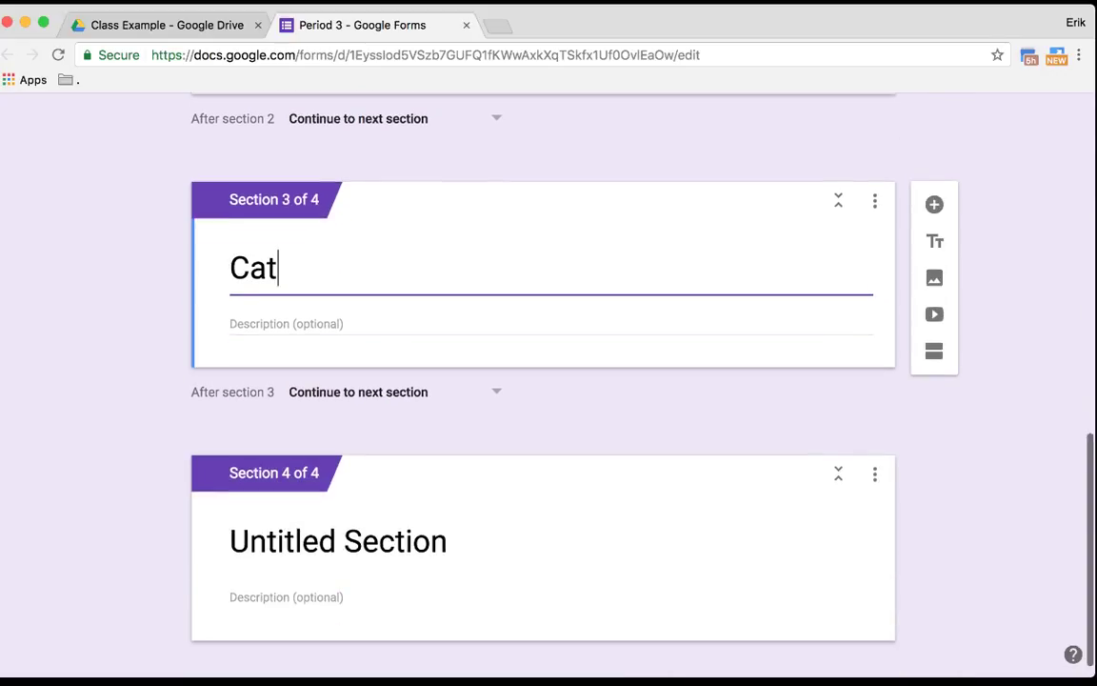
scroll(543, 381, down, 1)
click(338, 526)
text(Snake)
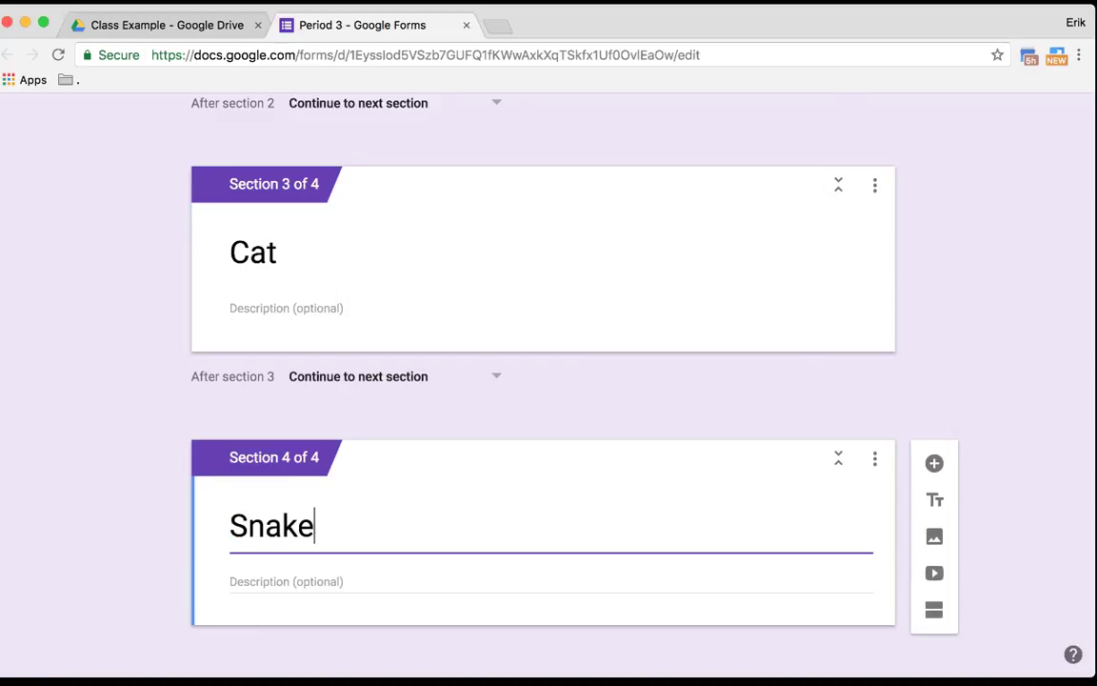
scroll(543, 381, up, 10)
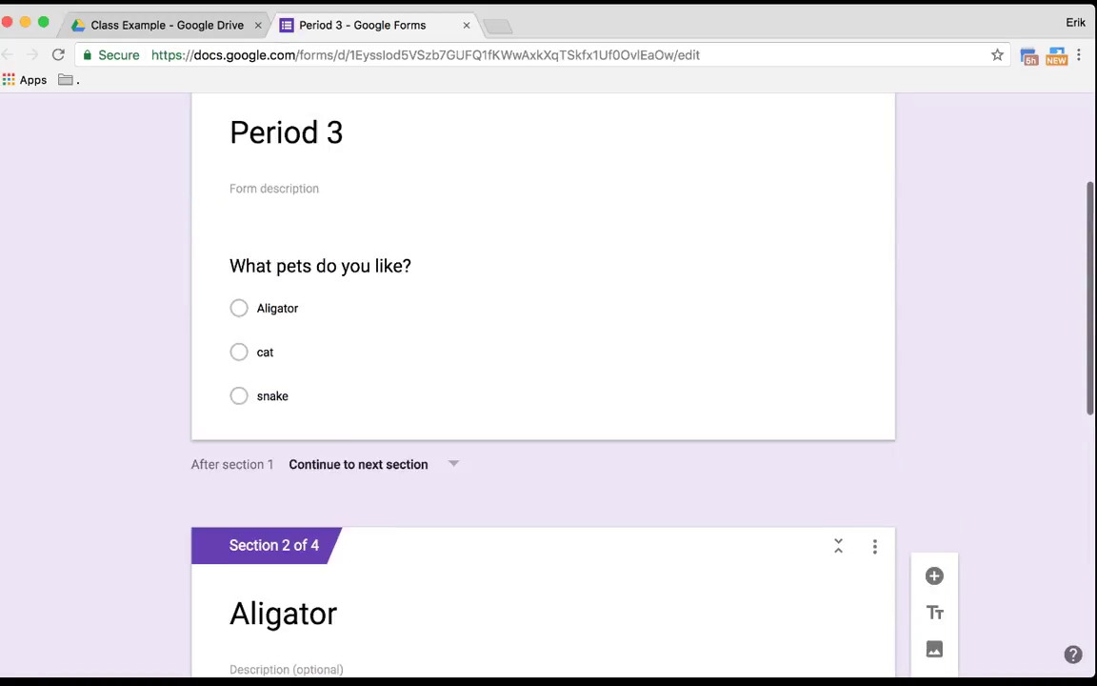
scroll(542, 381, down, 2)
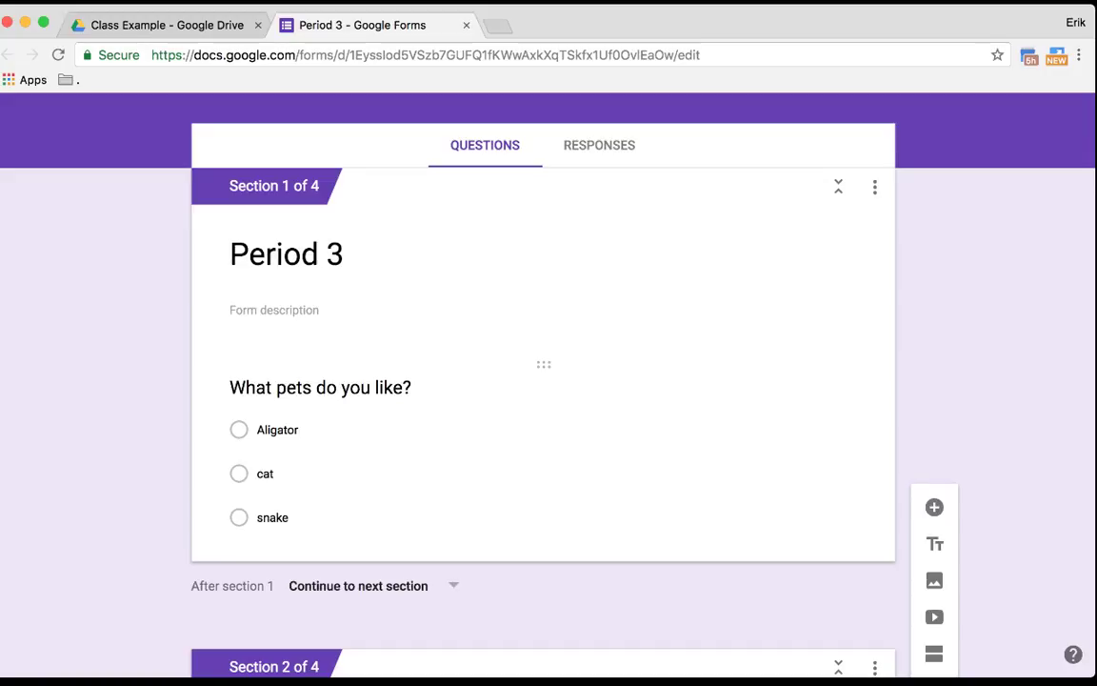
Make the pets question go to a section based on the chosen answer
click(874, 186)
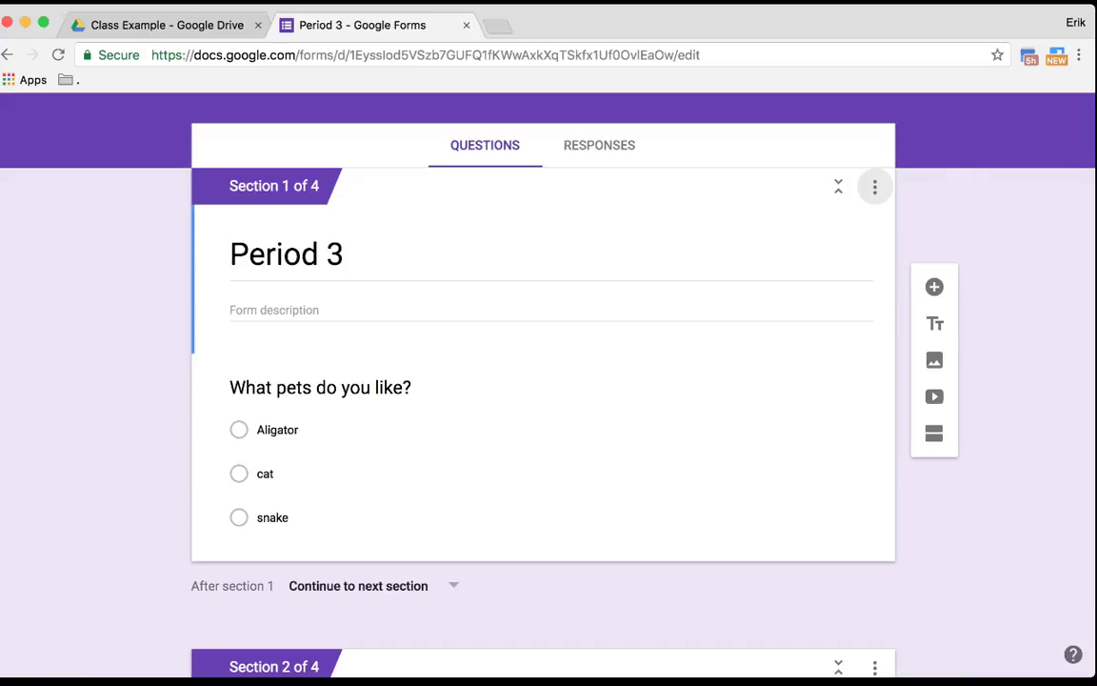
key(Escape)
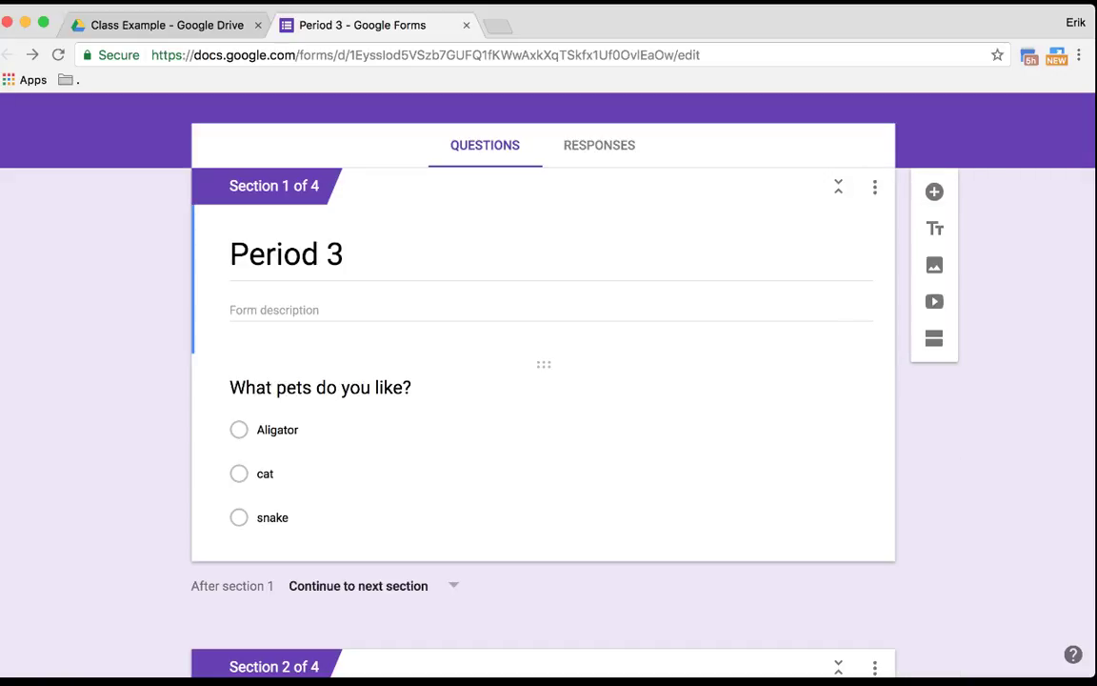
click(265, 473)
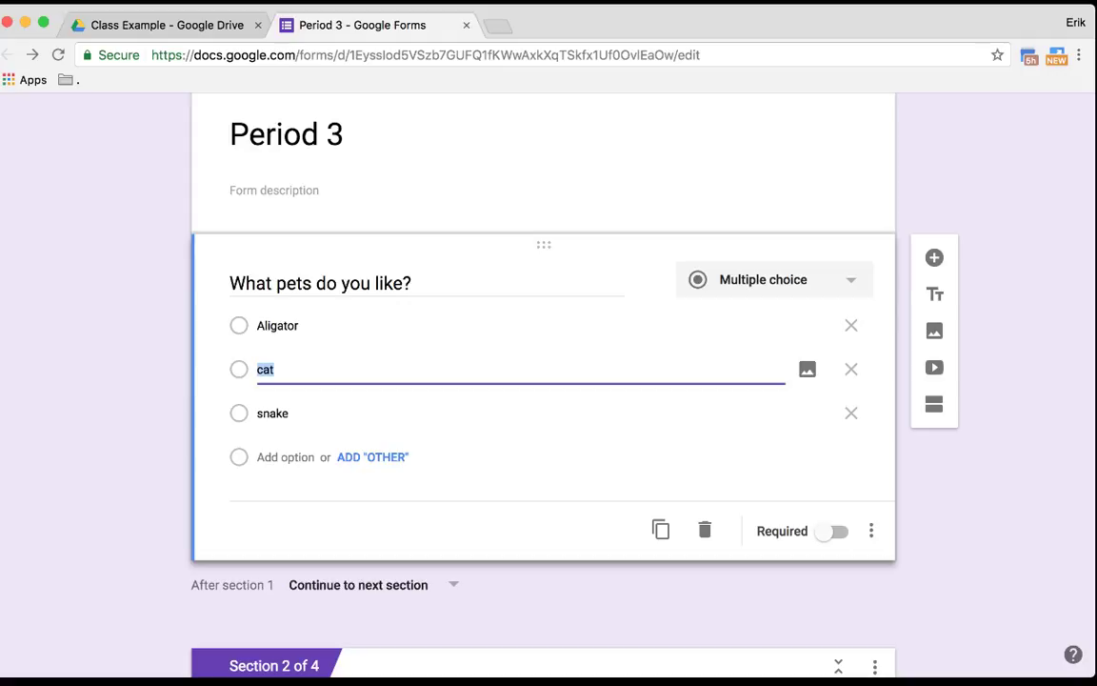
click(870, 530)
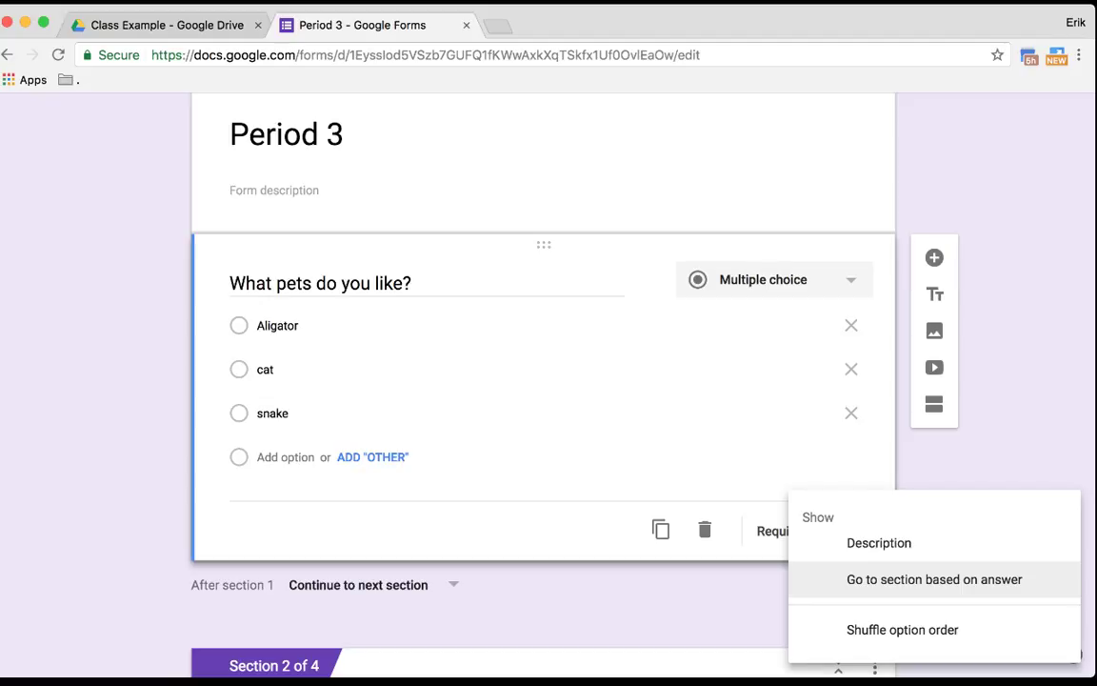
click(934, 579)
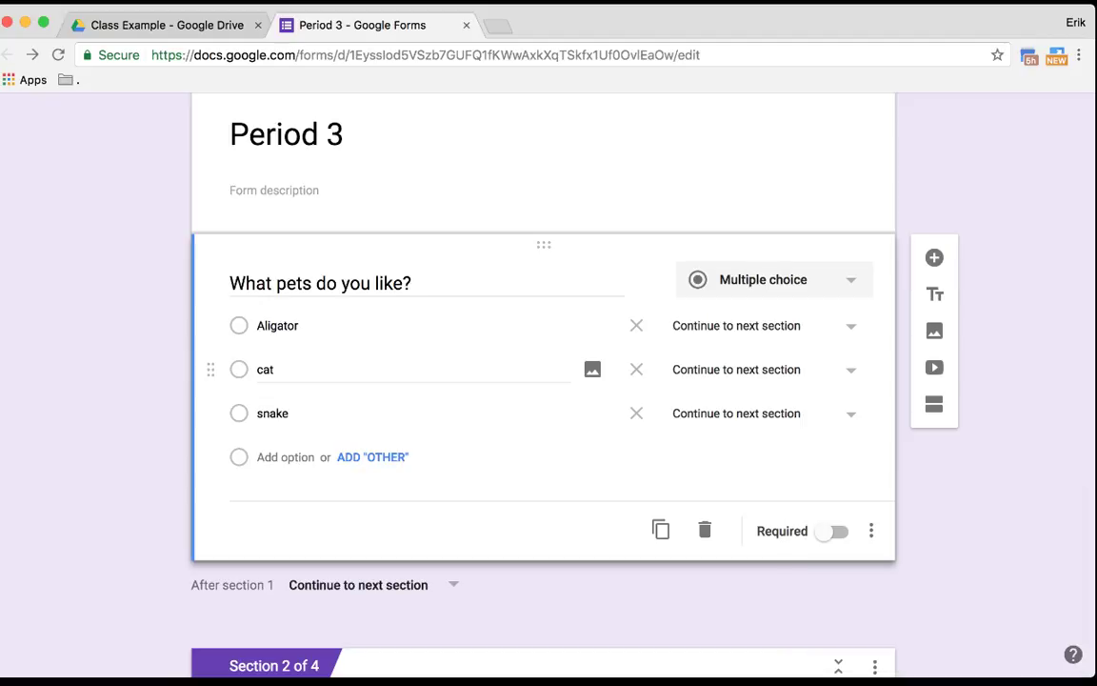
Route the "Aligator" answer to section 2, "cat" to section 3 and "snake" to section 4
click(286, 326)
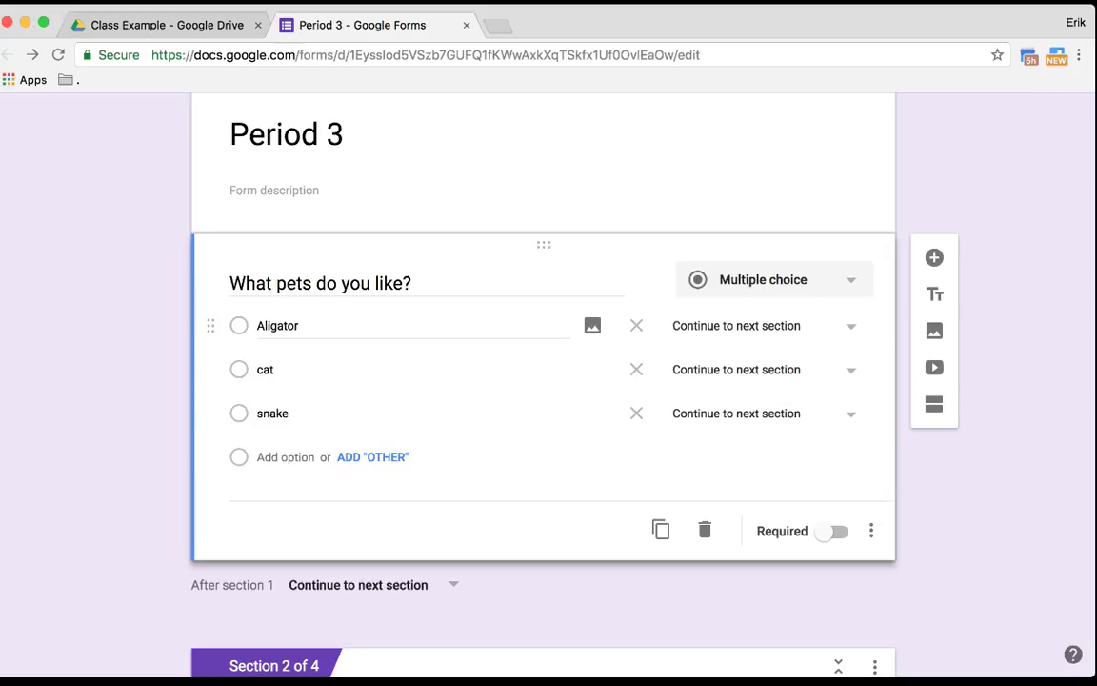
click(762, 325)
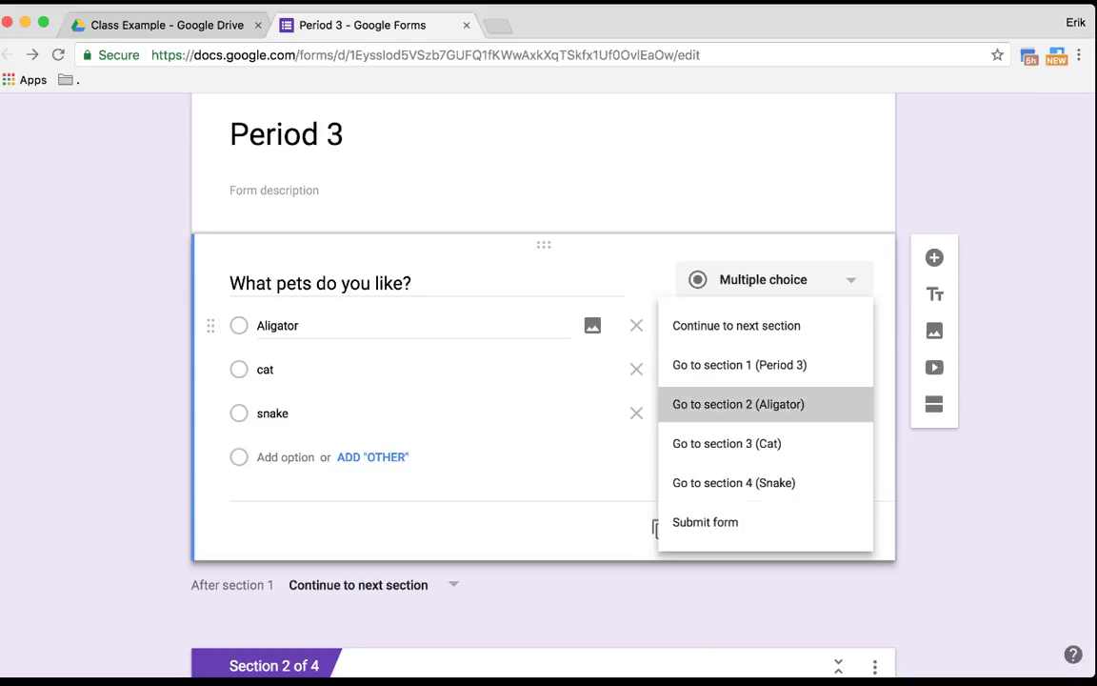
click(737, 403)
click(762, 369)
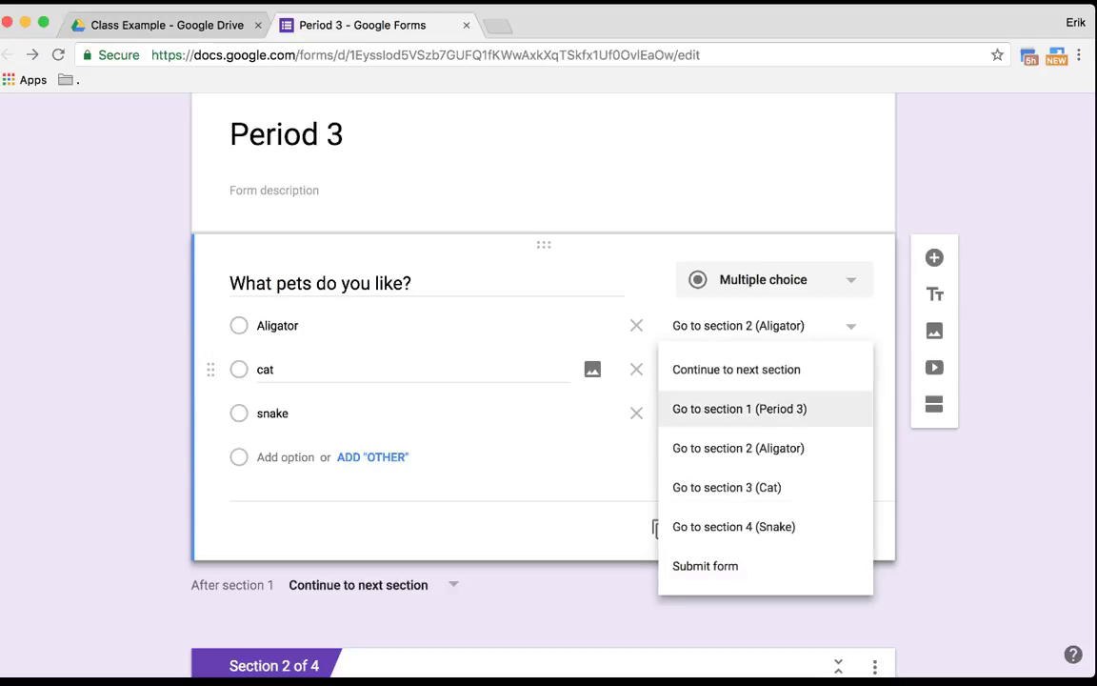
click(727, 486)
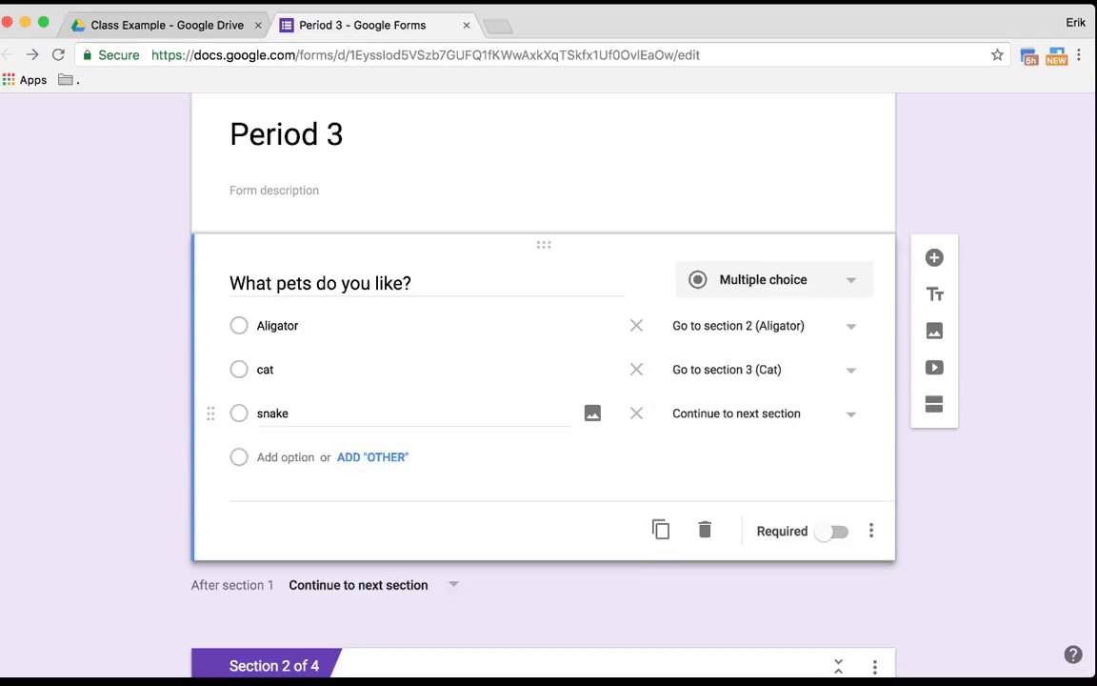
click(761, 413)
click(734, 568)
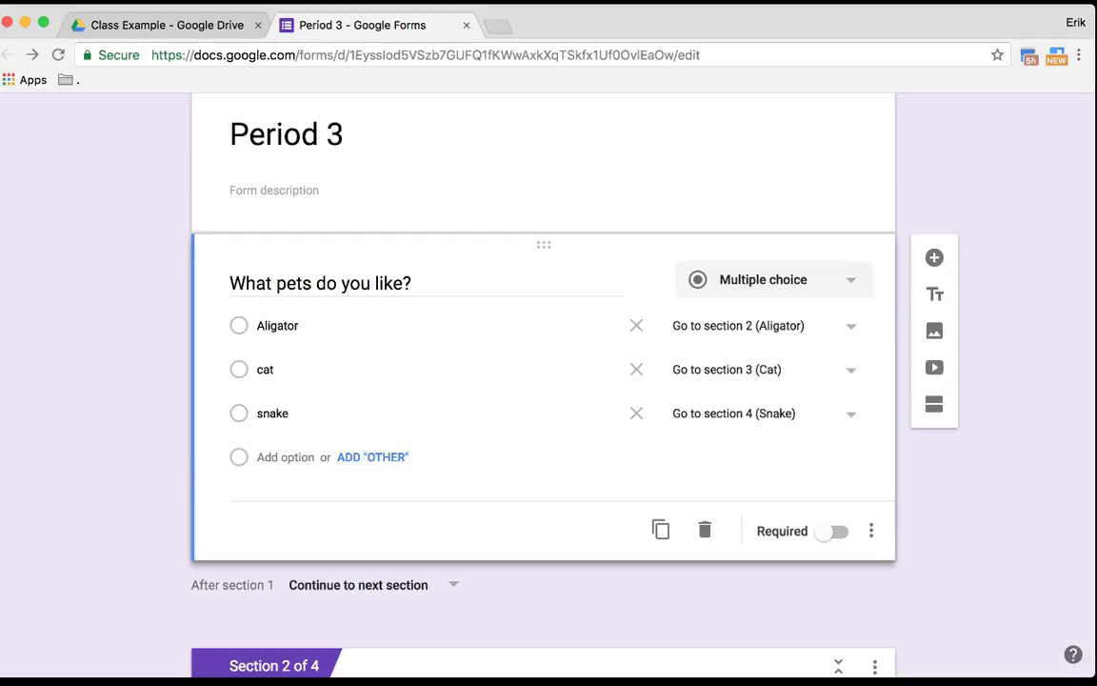
Copy the form's shareable link and open it in a new browser tab
scroll(543, 381, up, 5)
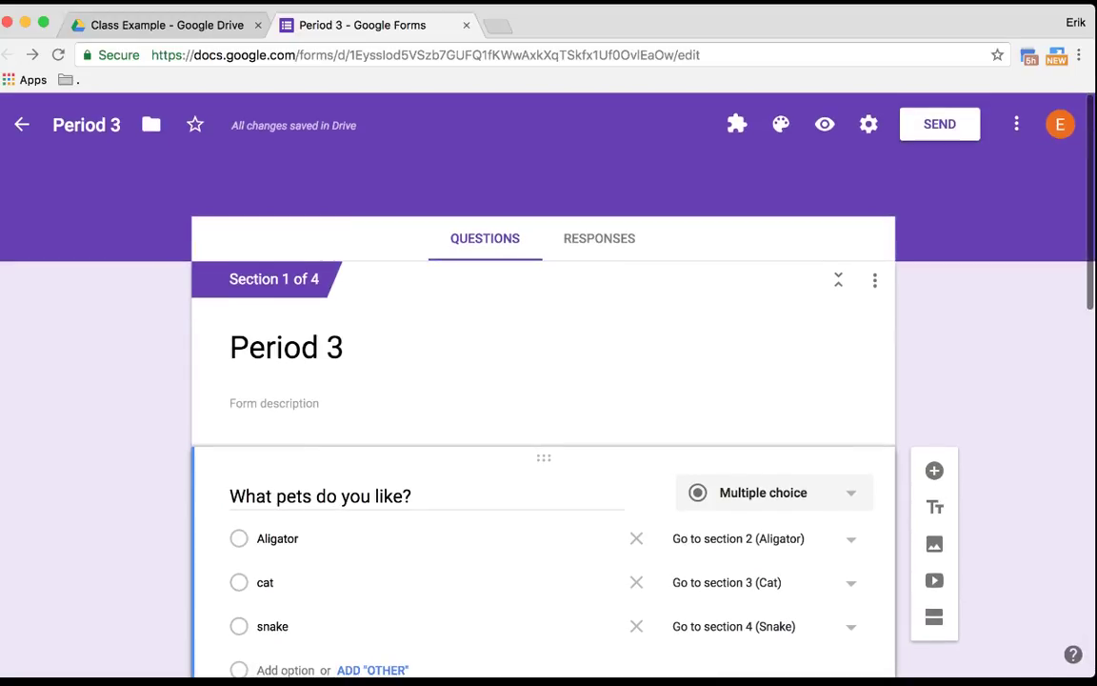
click(939, 124)
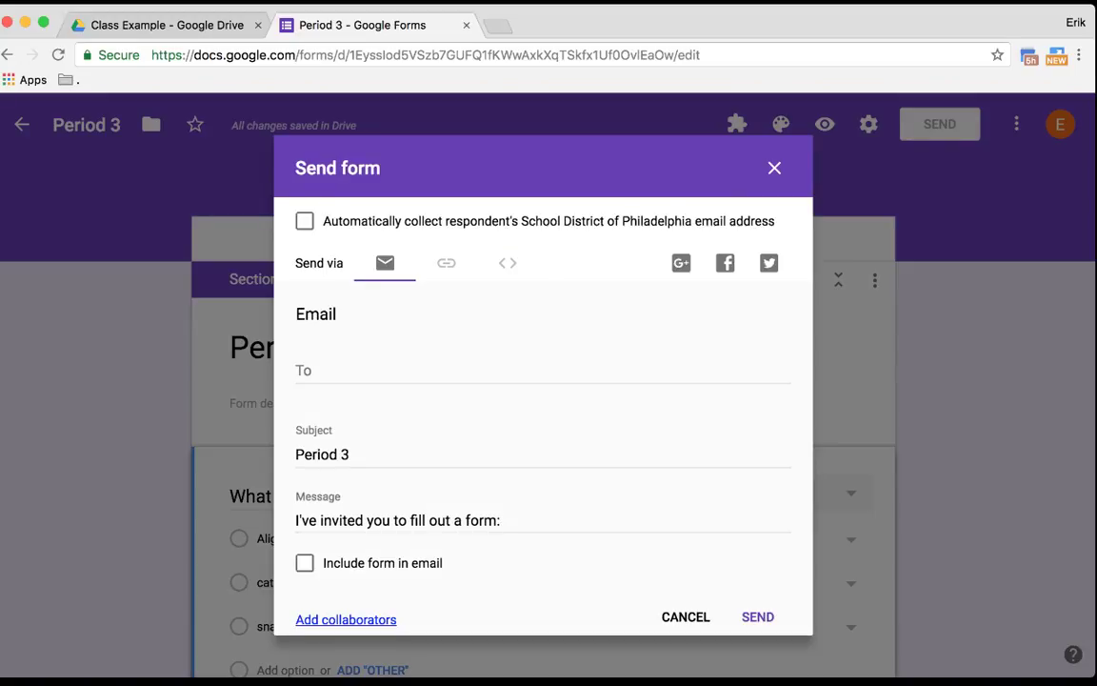
click(446, 263)
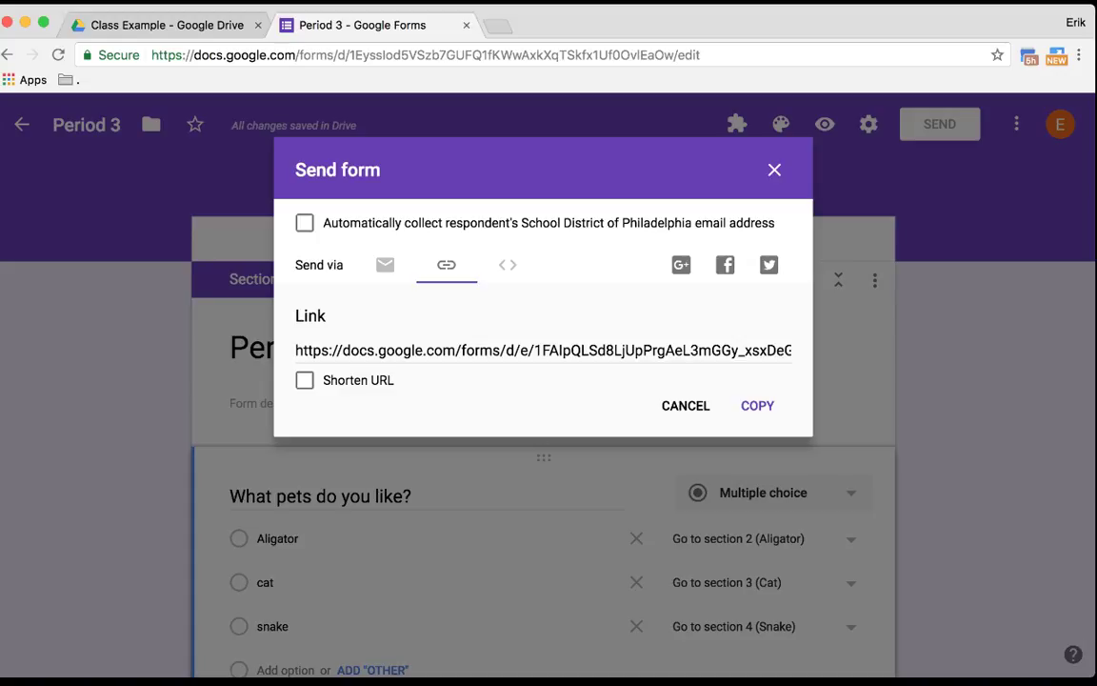
click(757, 405)
key(super+t)
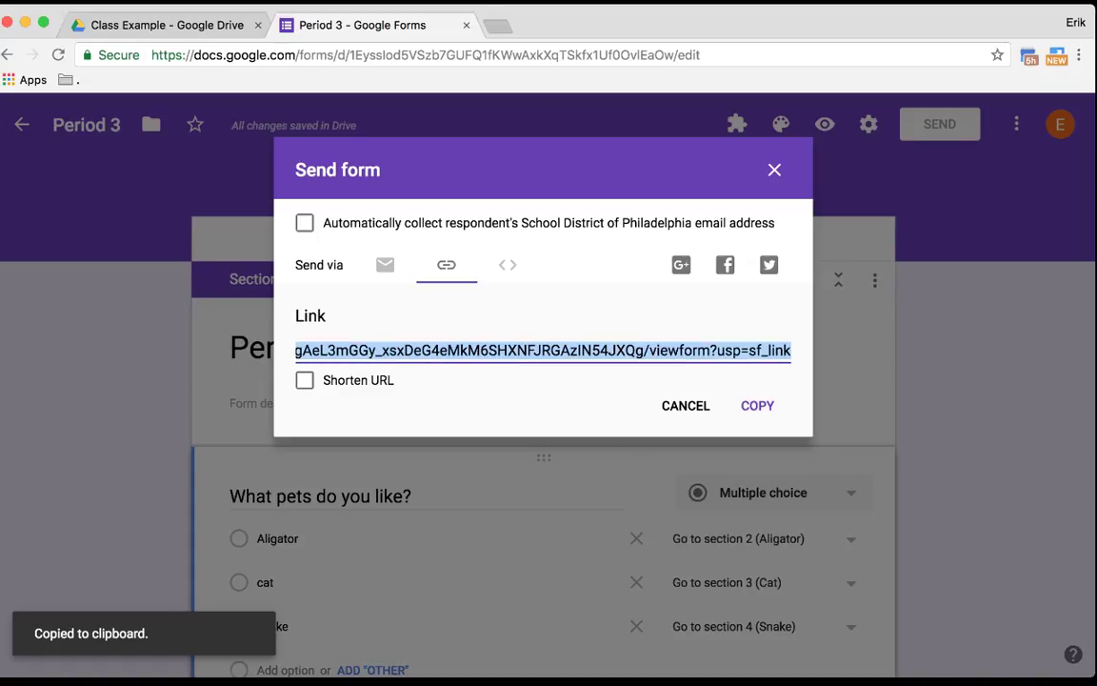
key(super+v)
key(Return)
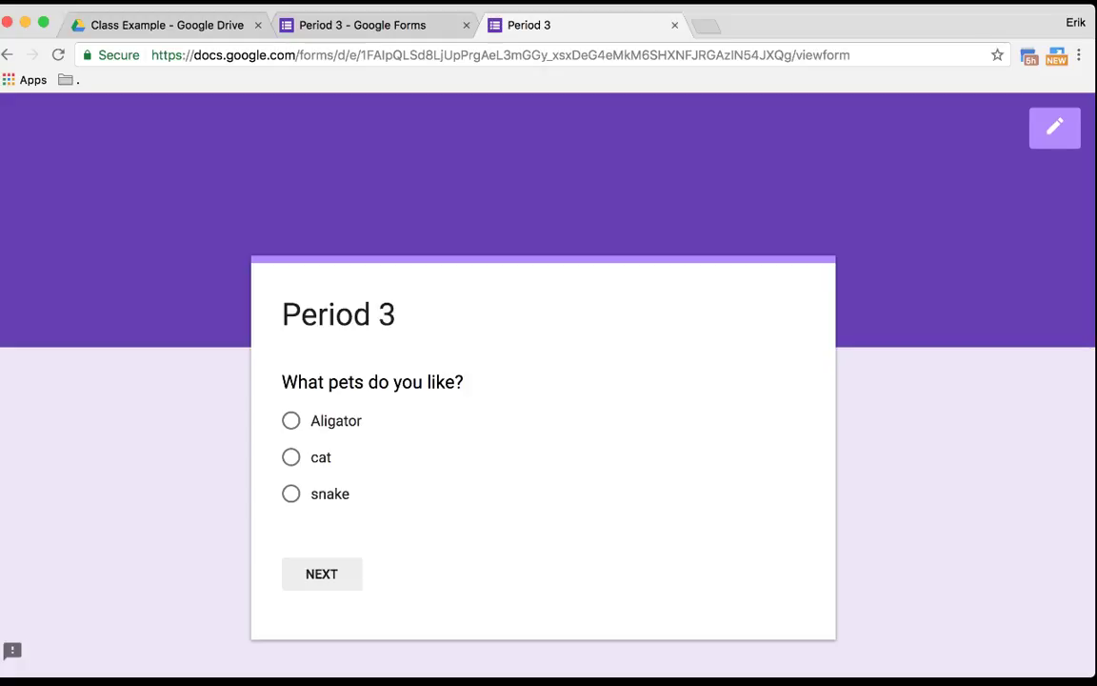
Test the live form by answering "cat" and advancing, then return to the form editor and dismiss the send dialog
click(291, 457)
click(321, 573)
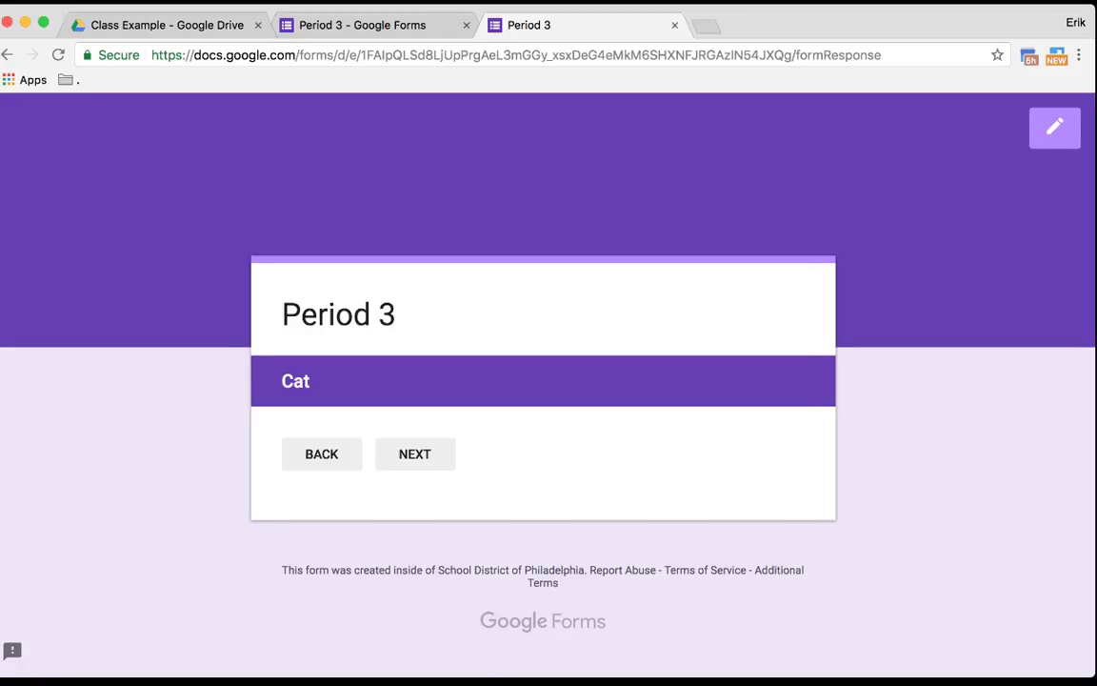
key(ctrl+shift+Tab)
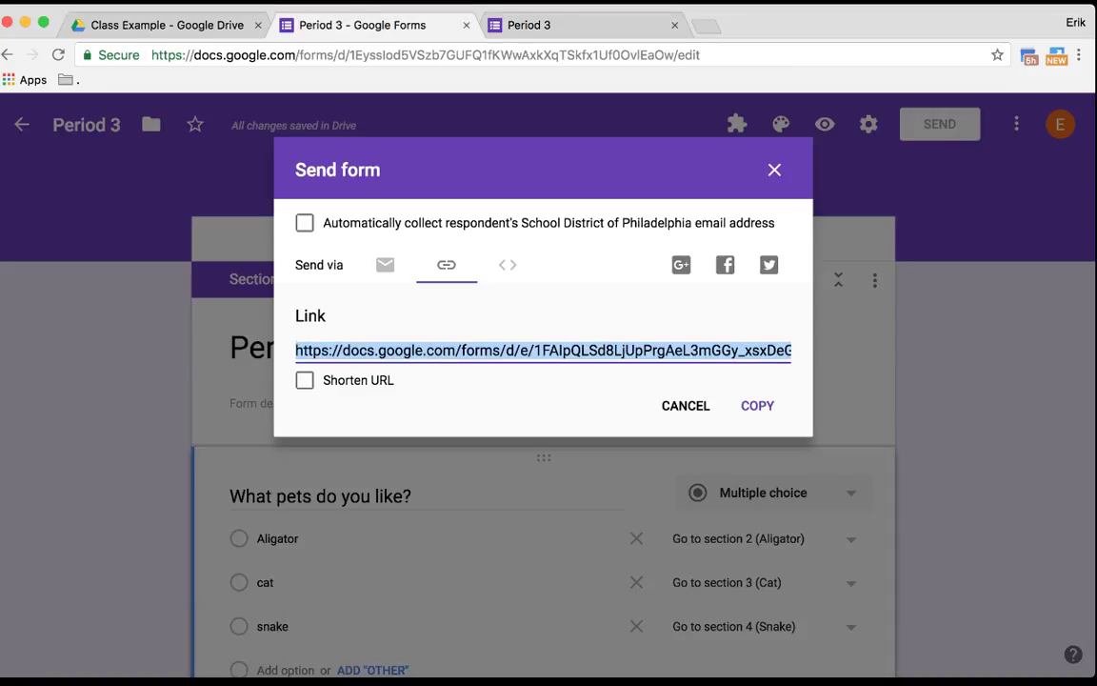
key(Escape)
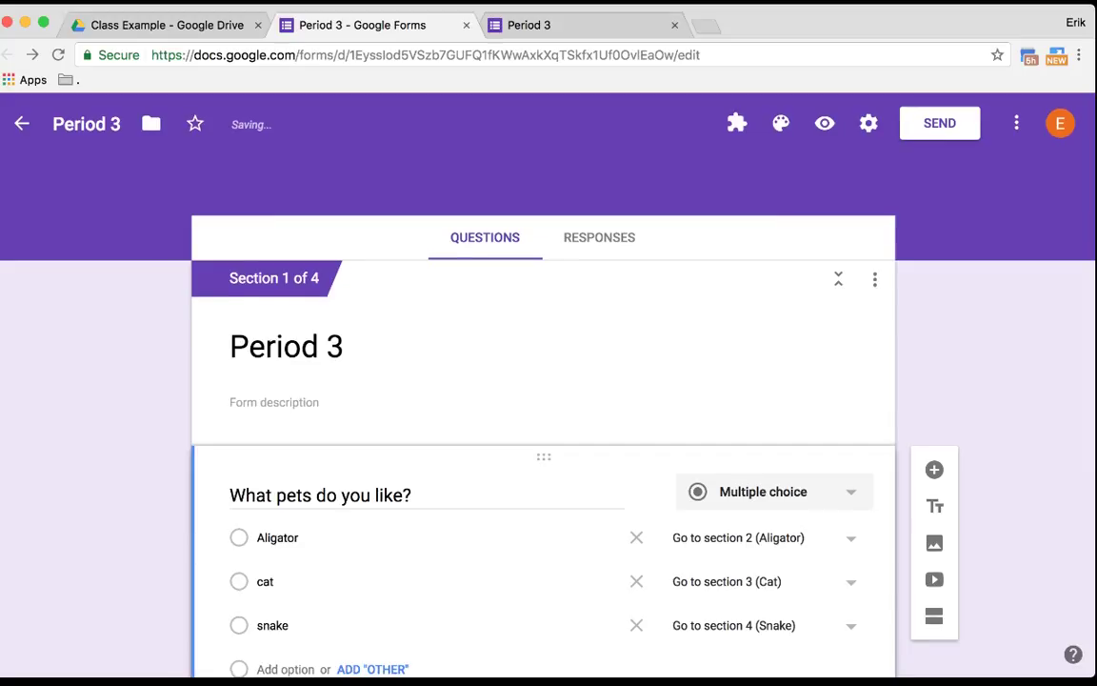
Correct the spelling of section 2's title to "Alligator"
scroll(543, 381, down, 5)
scroll(542, 381, down, 3)
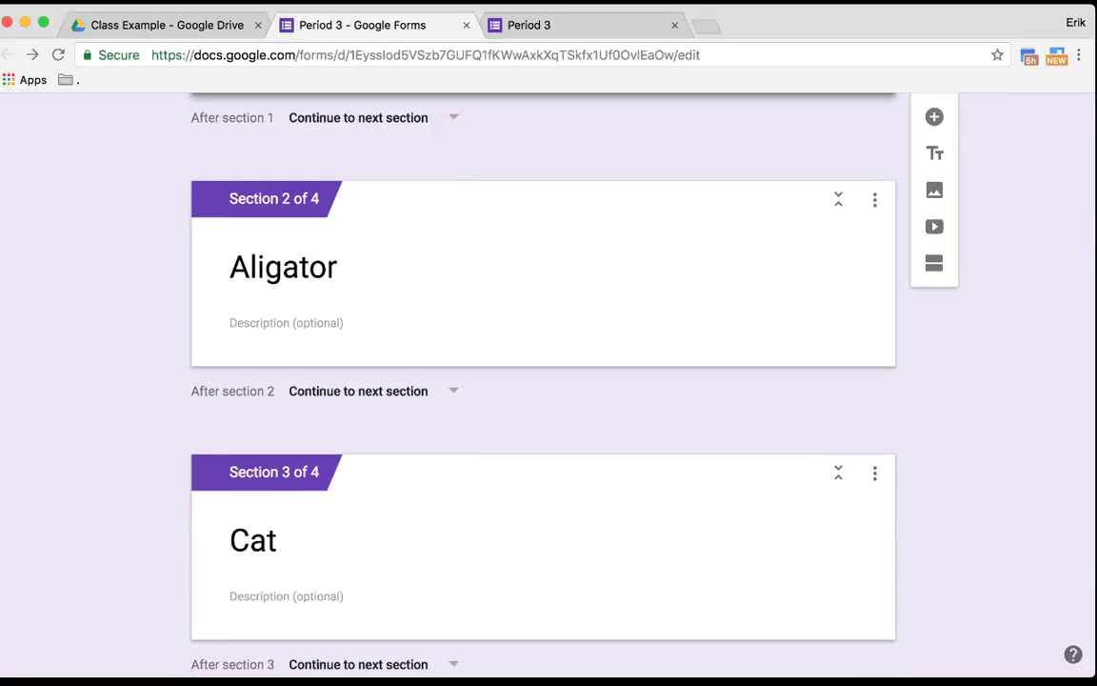
double_click(282, 266)
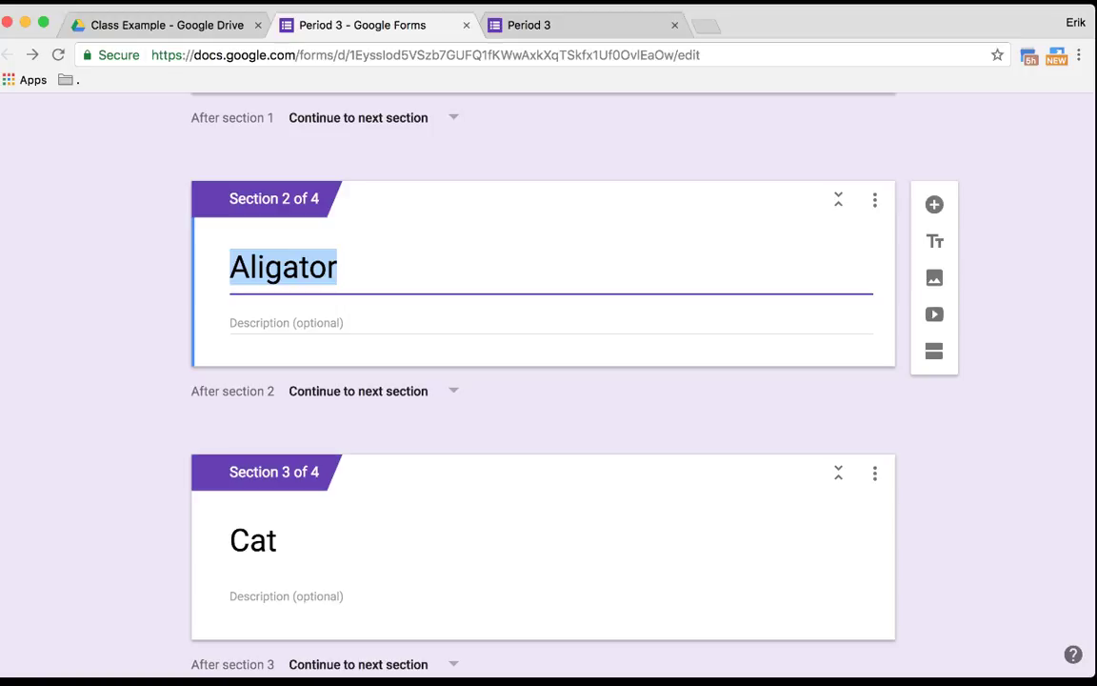
key(Tab)
key(shift+Tab)
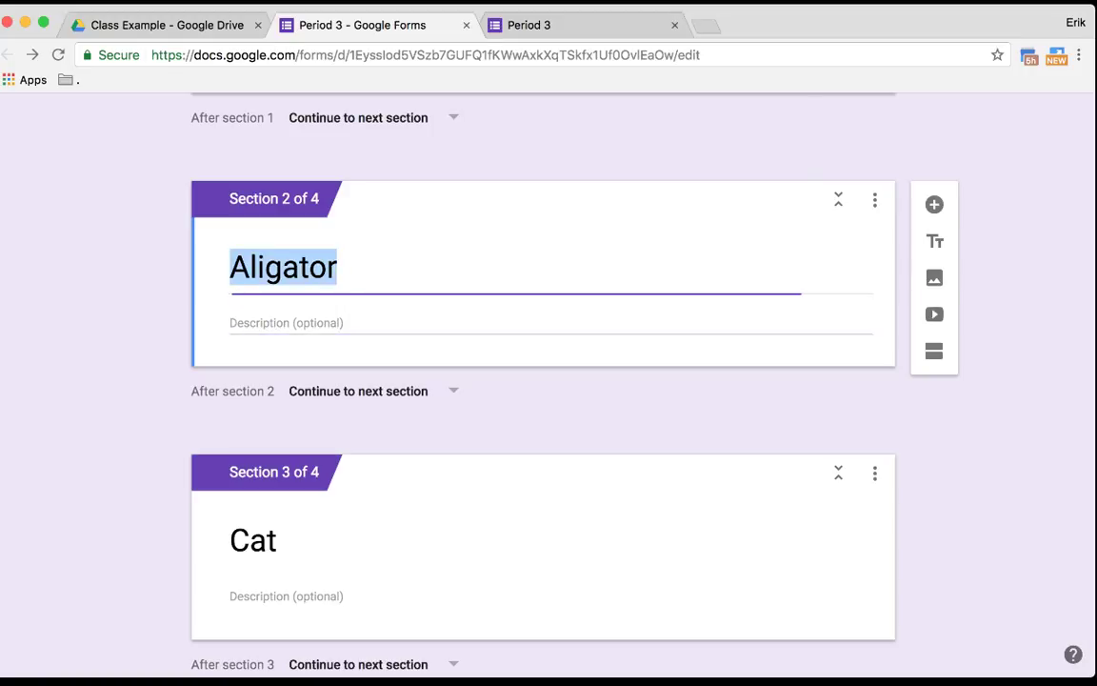
click(253, 267)
text(l)
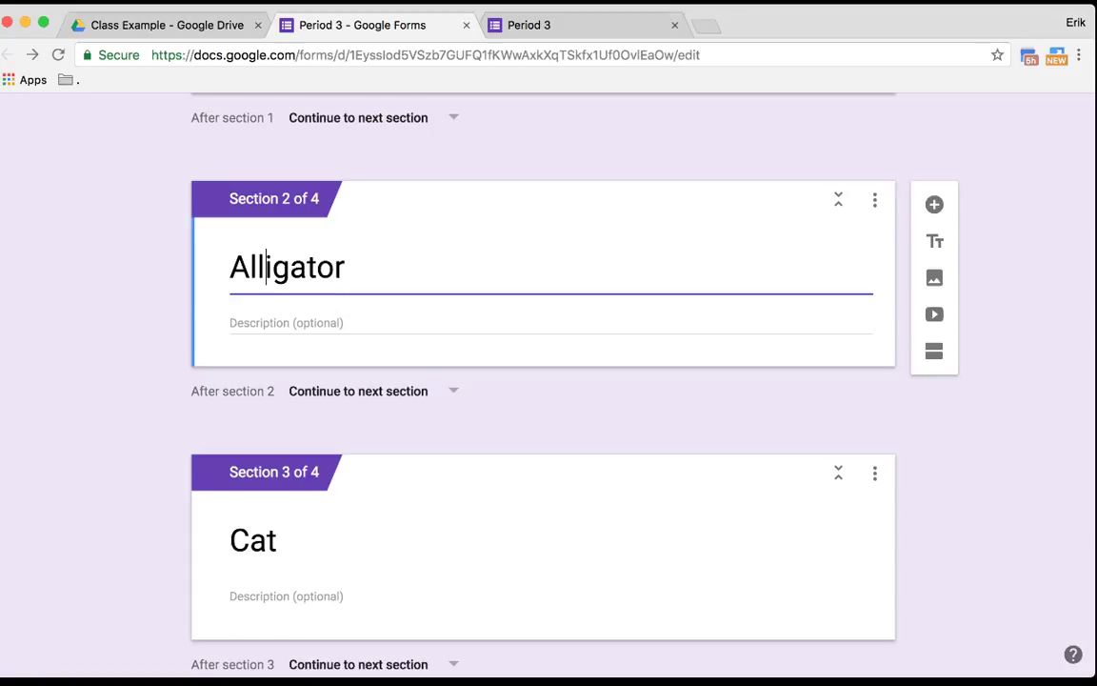
Correct the spelling of the pets question's first answer option to "Alligator"
scroll(543, 381, up, 5)
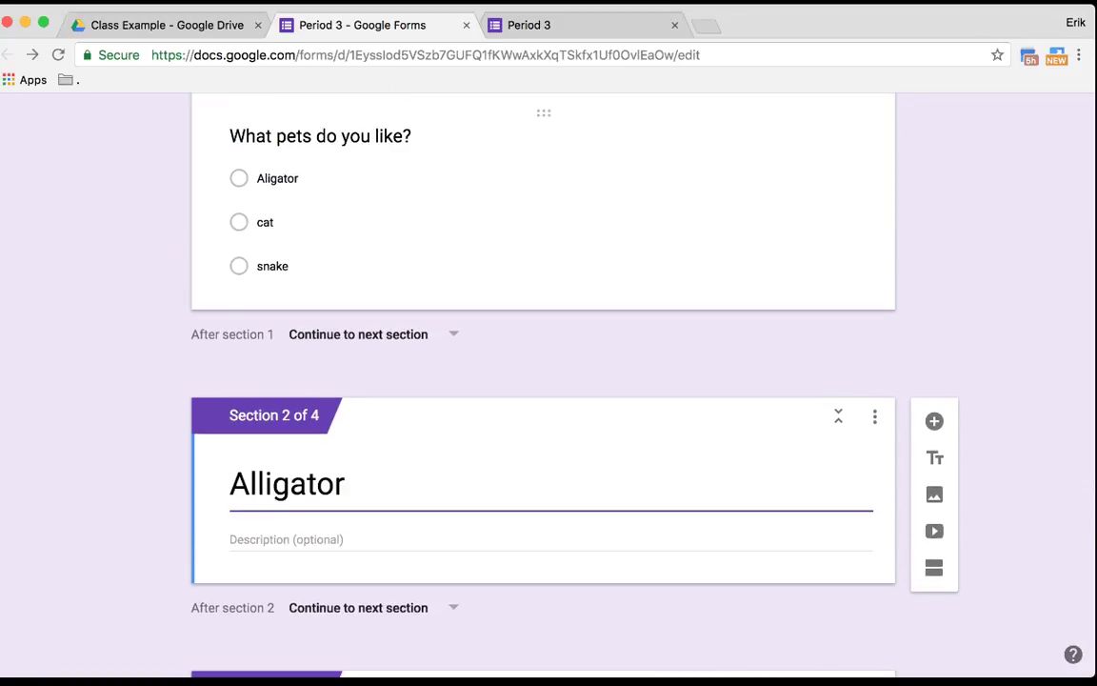
click(267, 178)
click(268, 193)
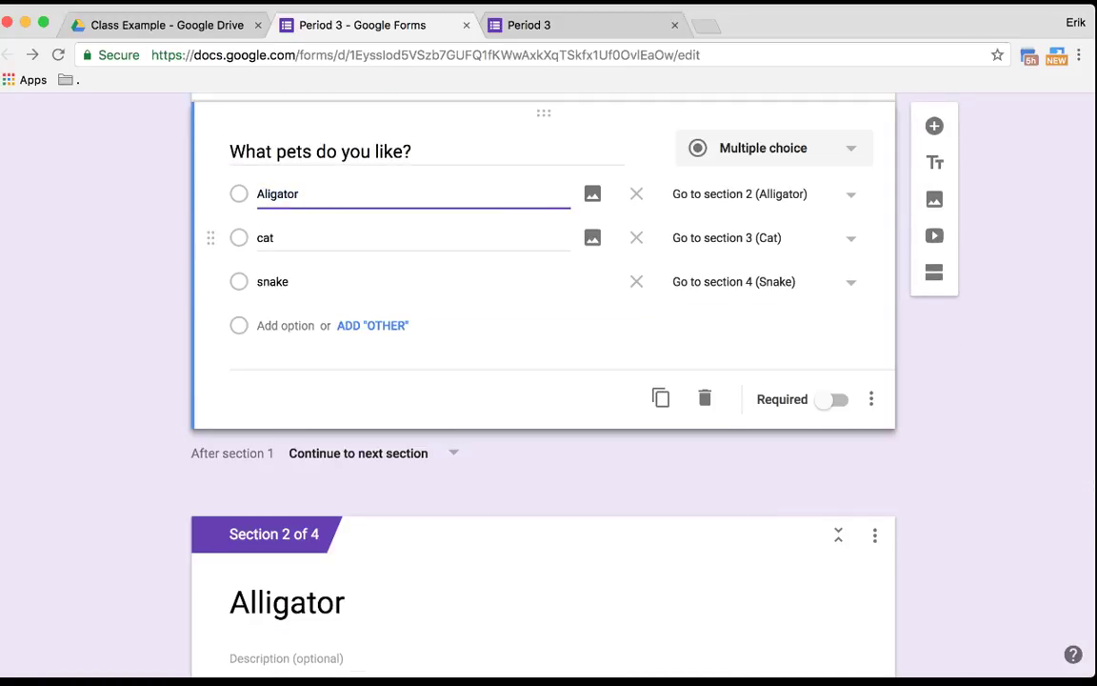
text(l)
click(269, 175)
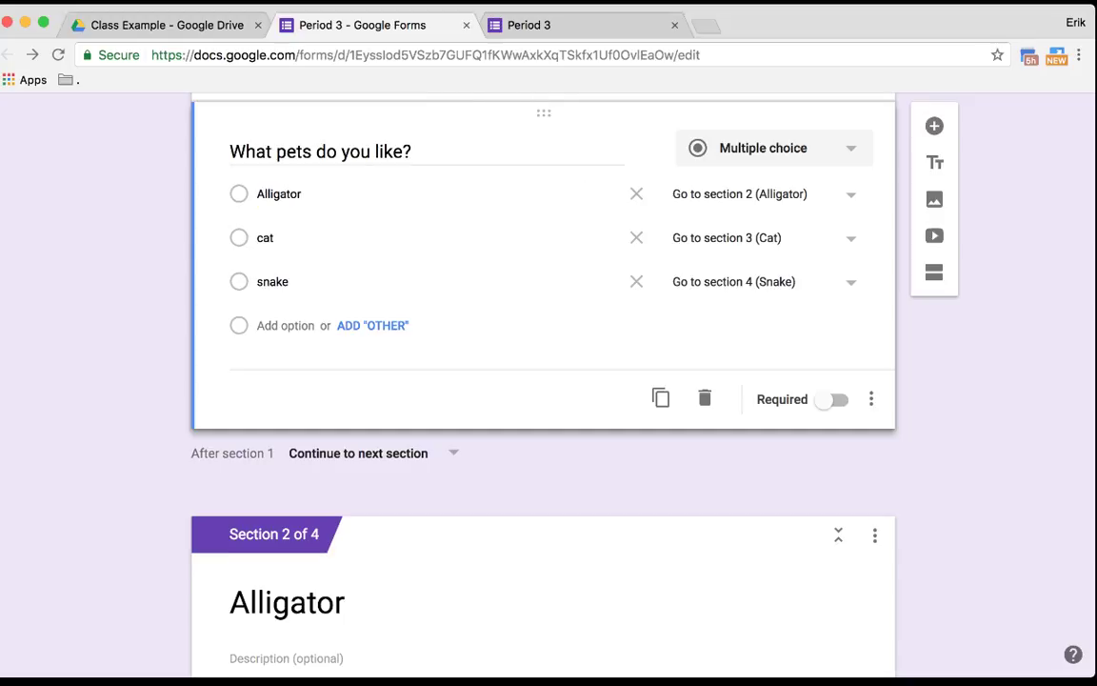
Start inserting an image into section 2, "Alligator"
scroll(543, 381, down, 5)
scroll(543, 381, up, 1)
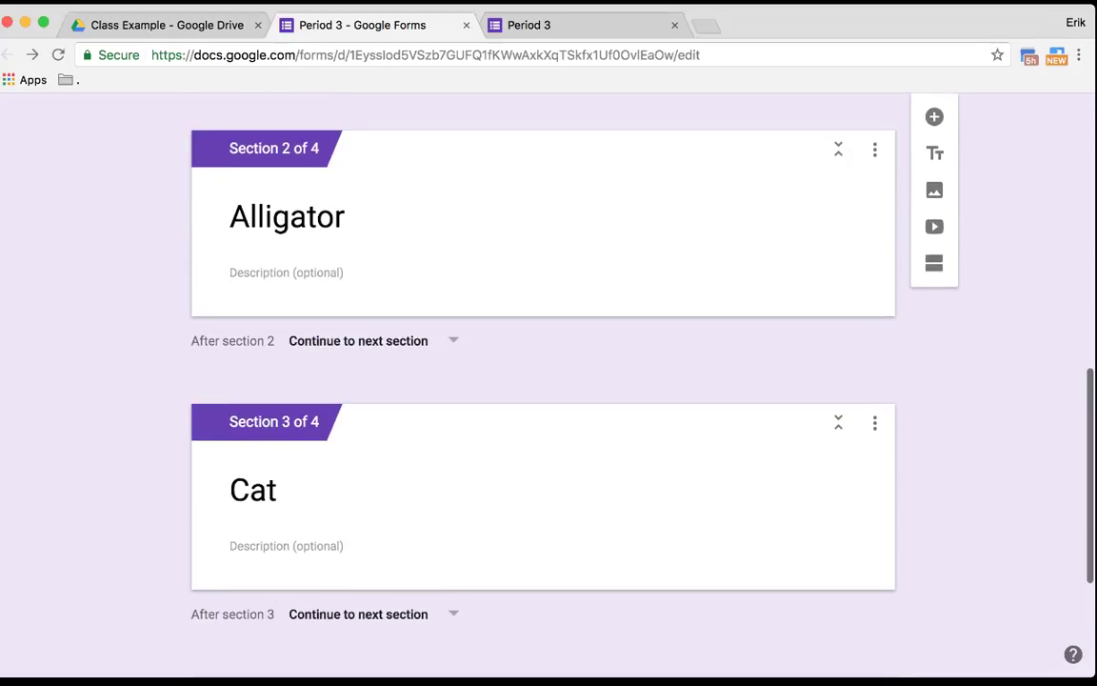
double_click(286, 216)
scroll(543, 381, up, 4)
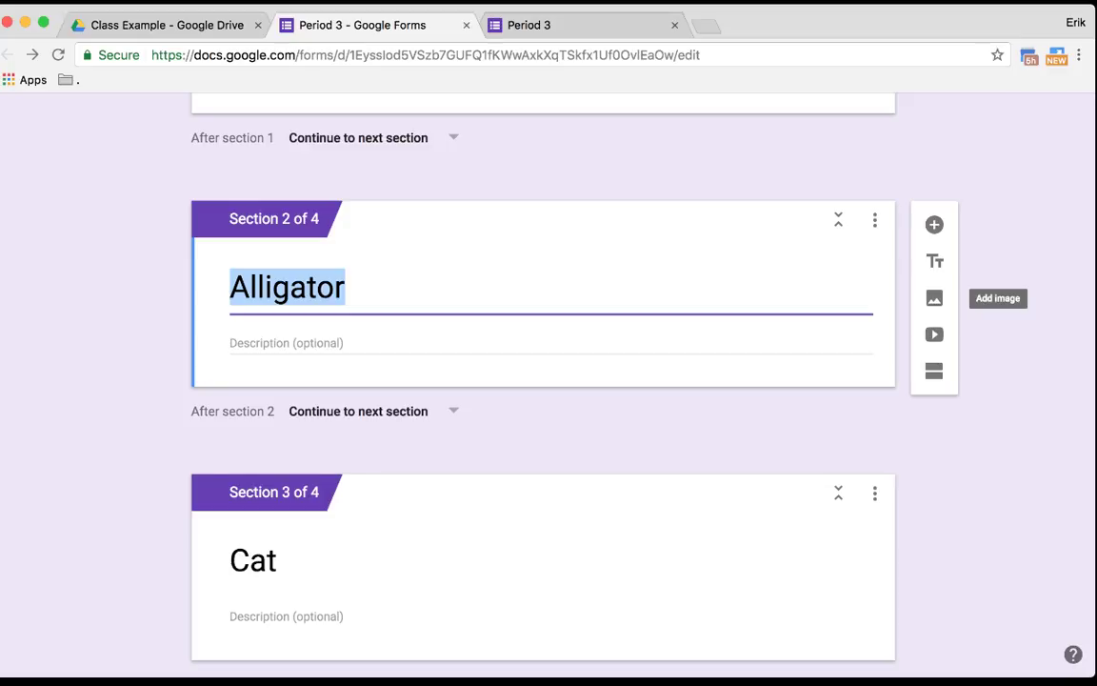
click(934, 298)
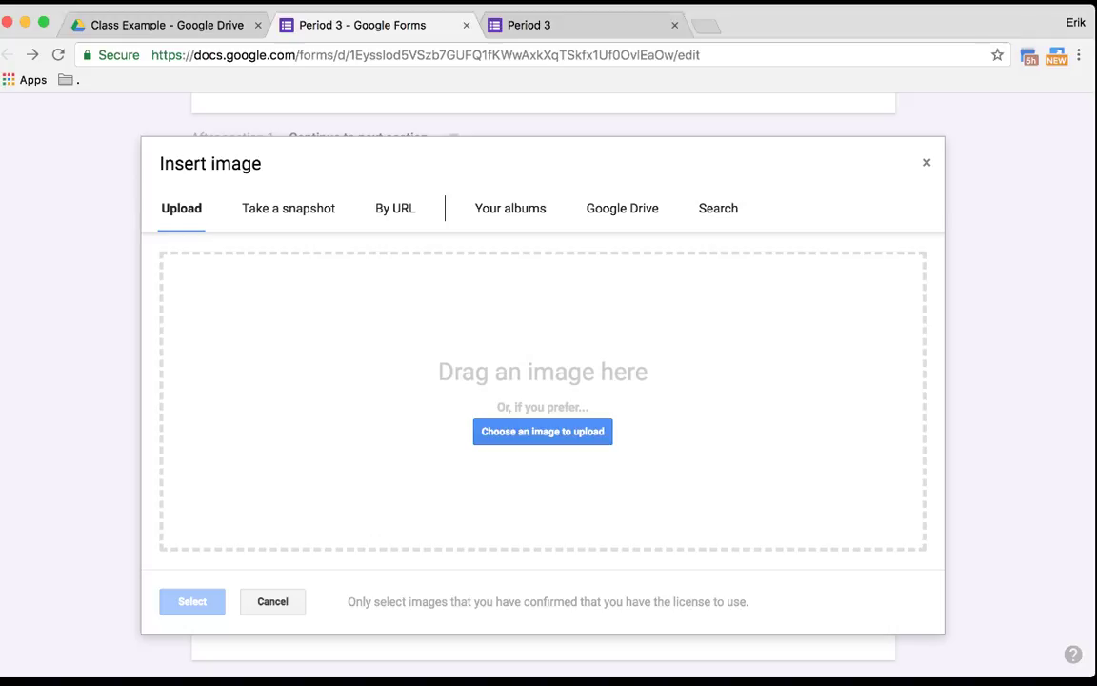
Search Google for "alligator" in a new browser tab and show the image results
key(super+t)
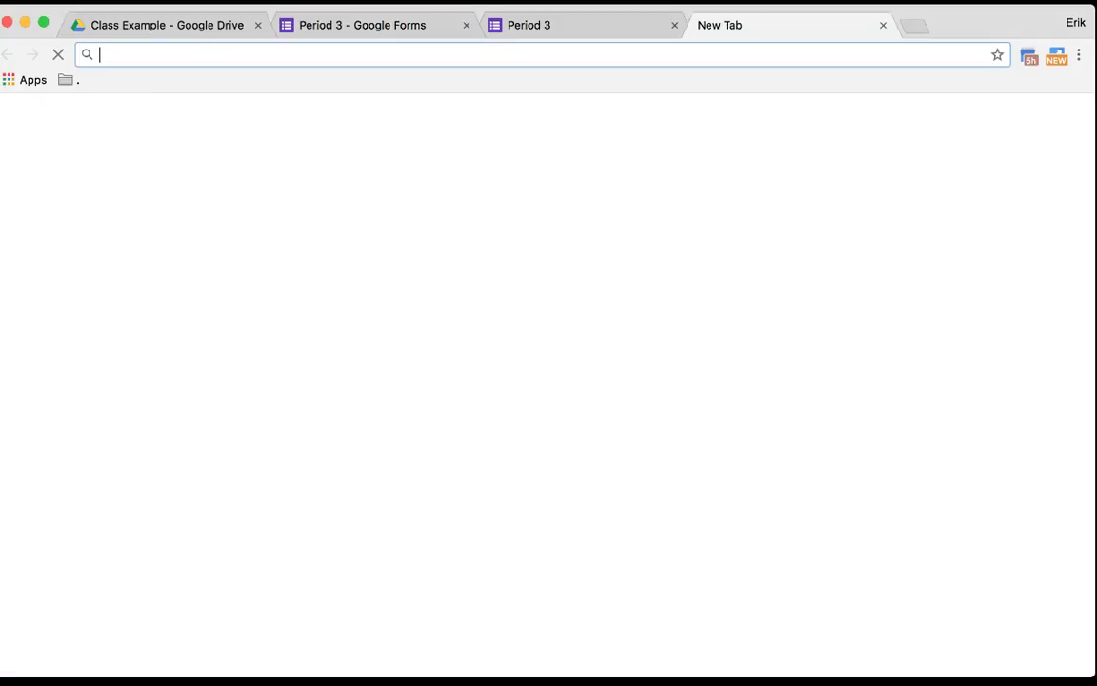
text(alligator)
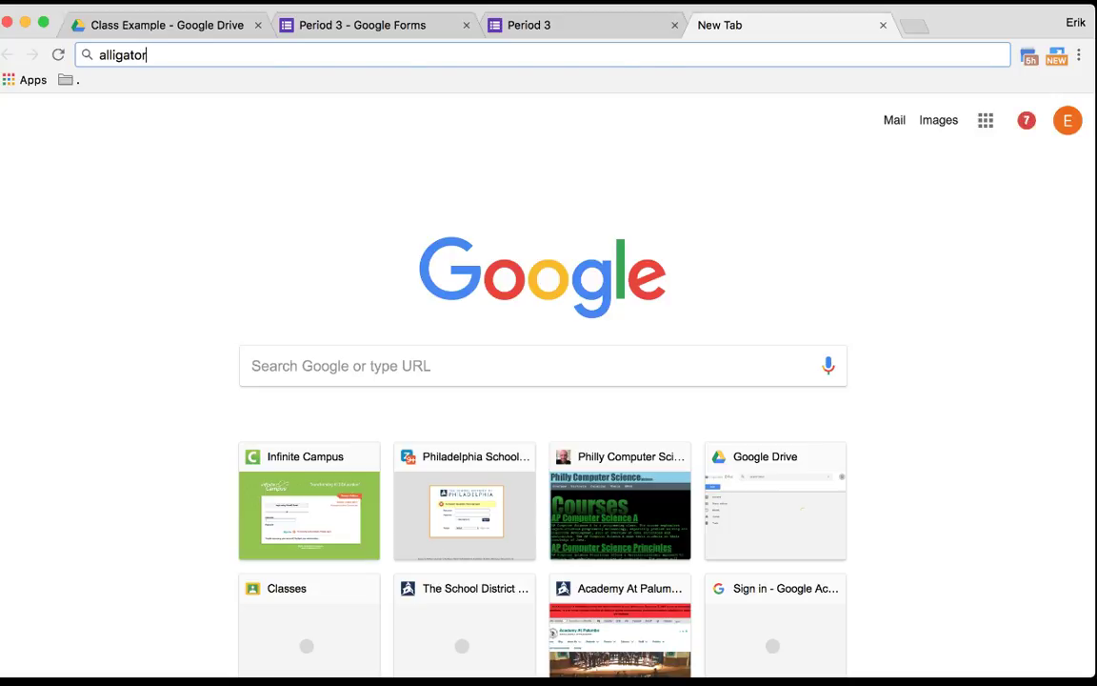
key(Return)
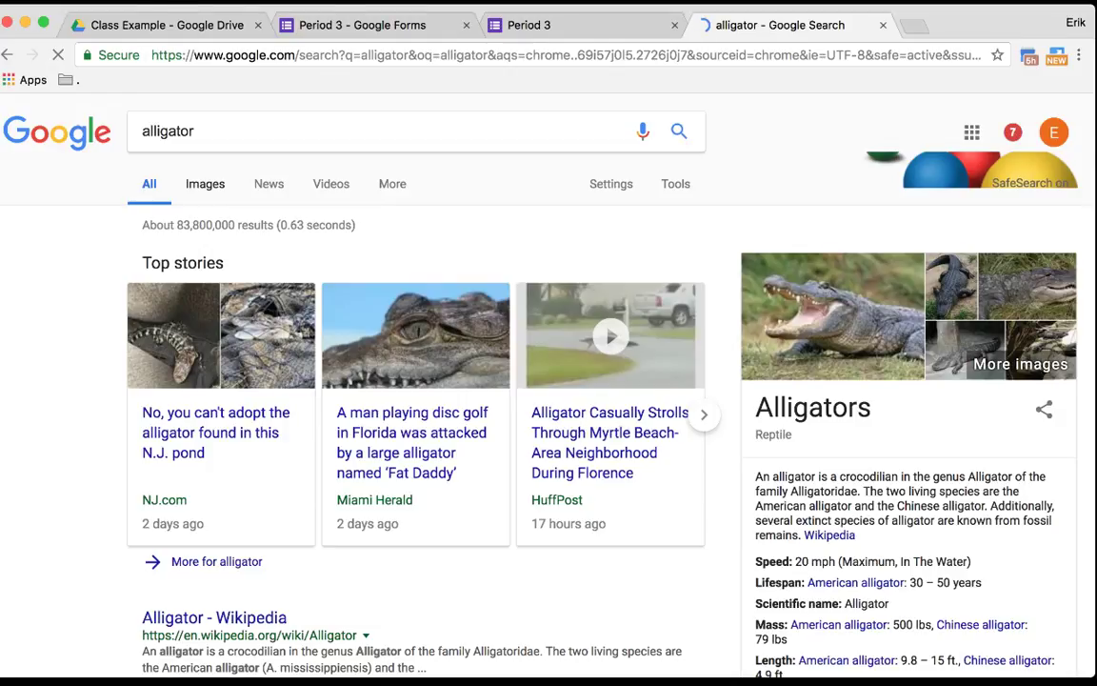
click(205, 184)
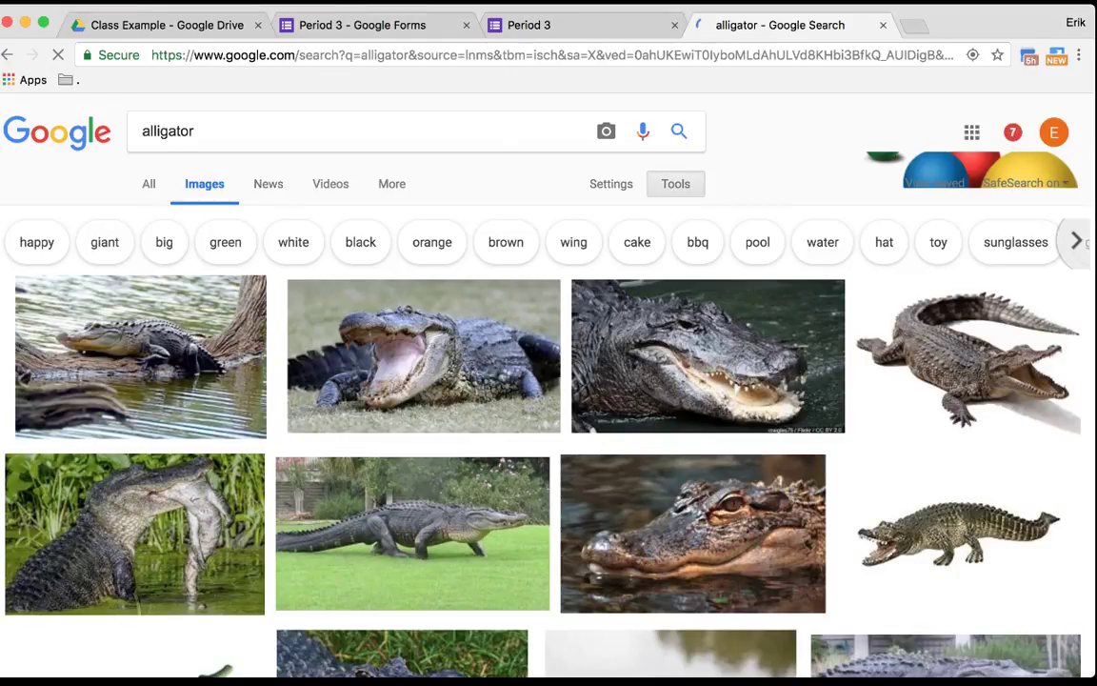
Filter the alligator images by usage rights to "Labeled for noncommercial reuse"
click(675, 184)
click(311, 217)
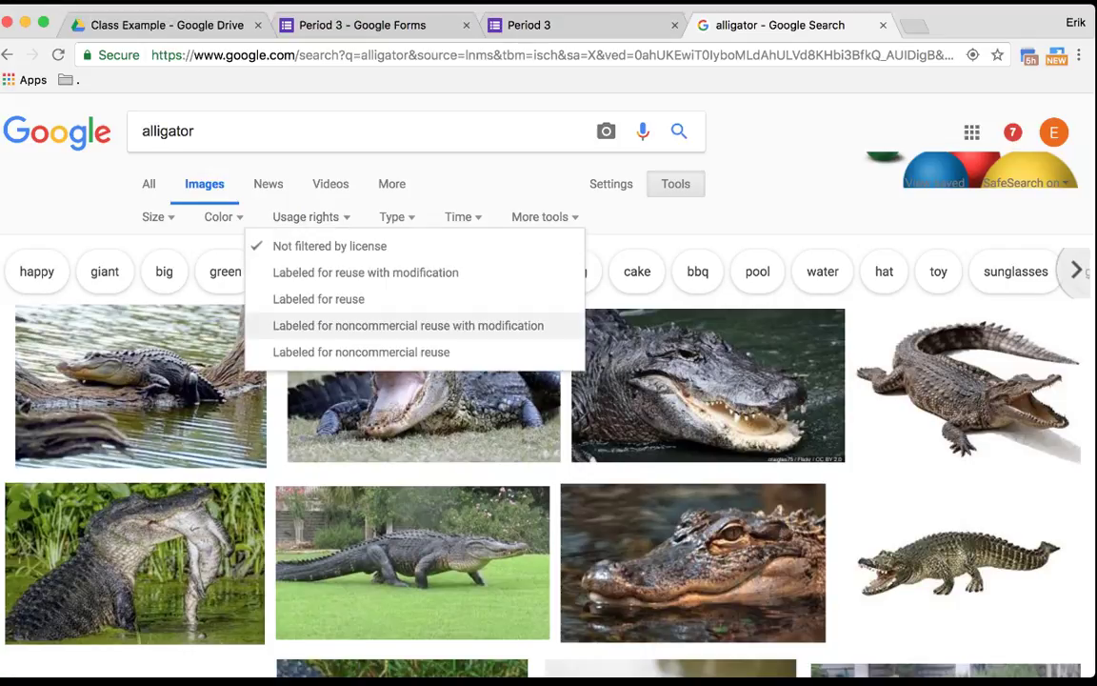
click(360, 352)
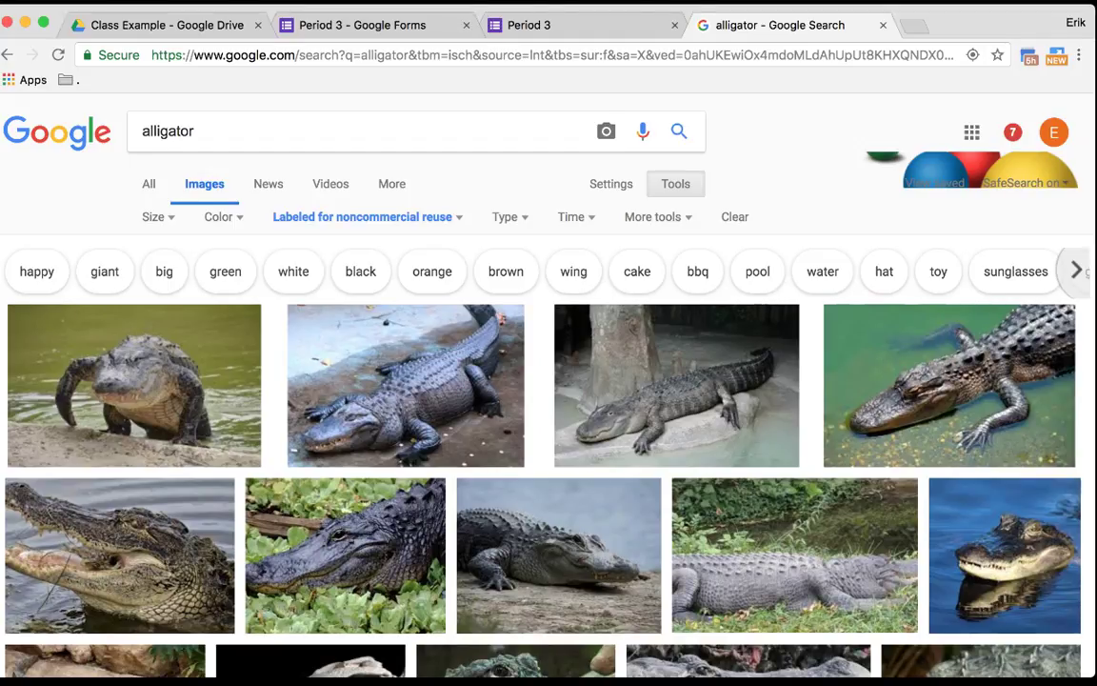
Open the Wikimedia Commons page of the first image result, "Alligator, Florida.jpg"
click(134, 385)
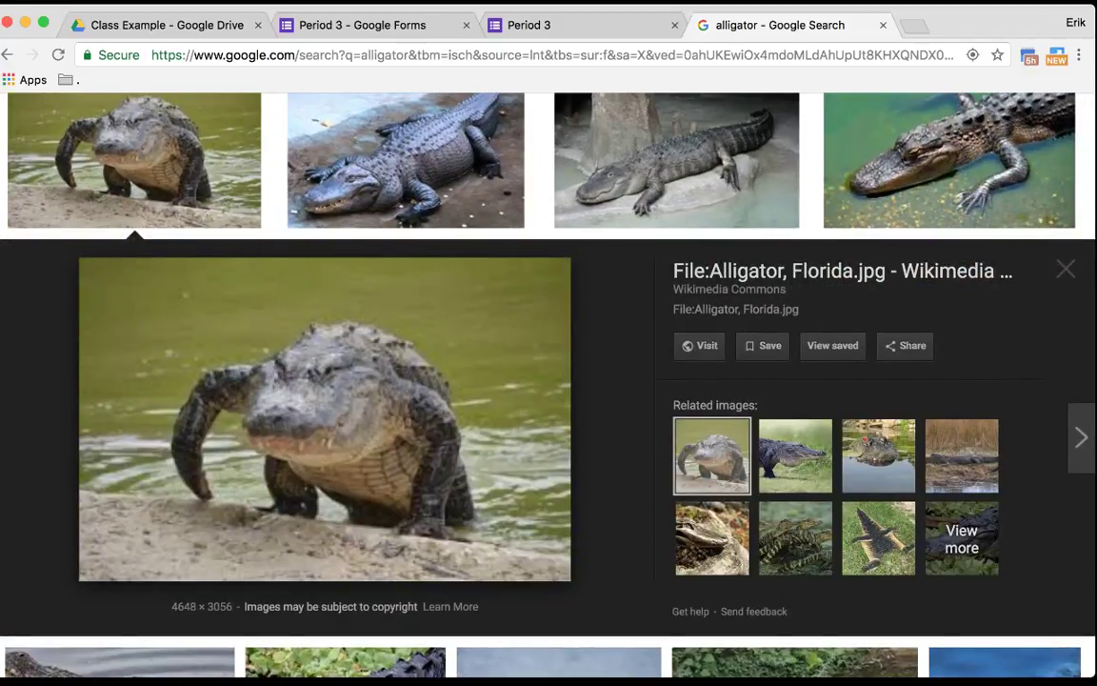
click(485, 467)
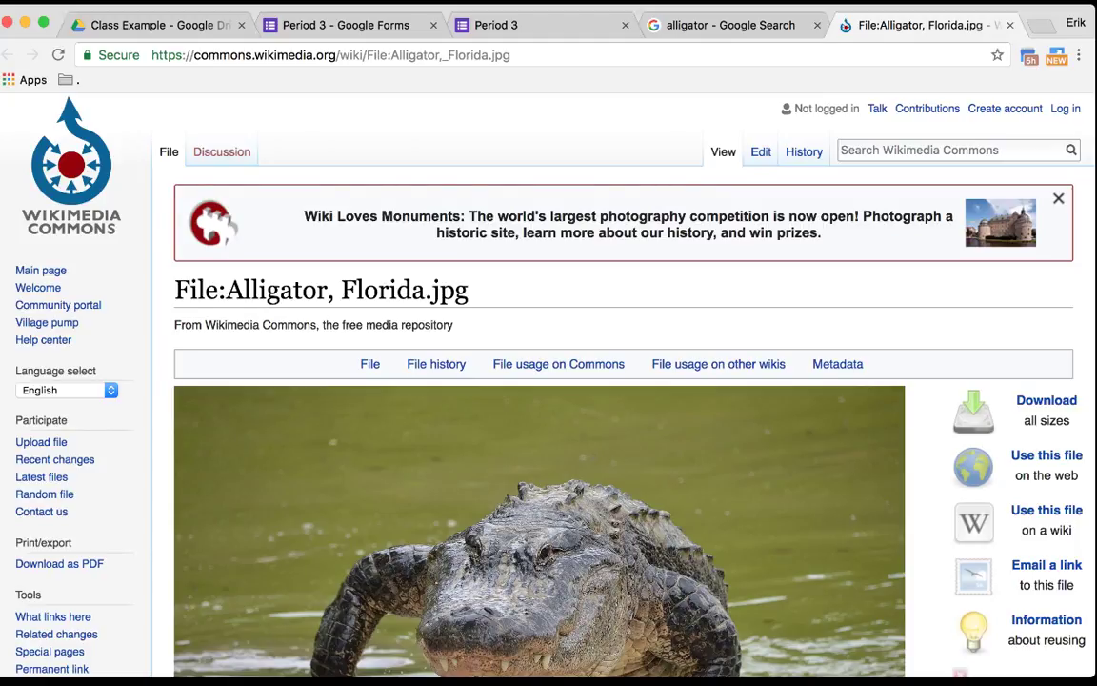
scroll(549, 381, down, 5)
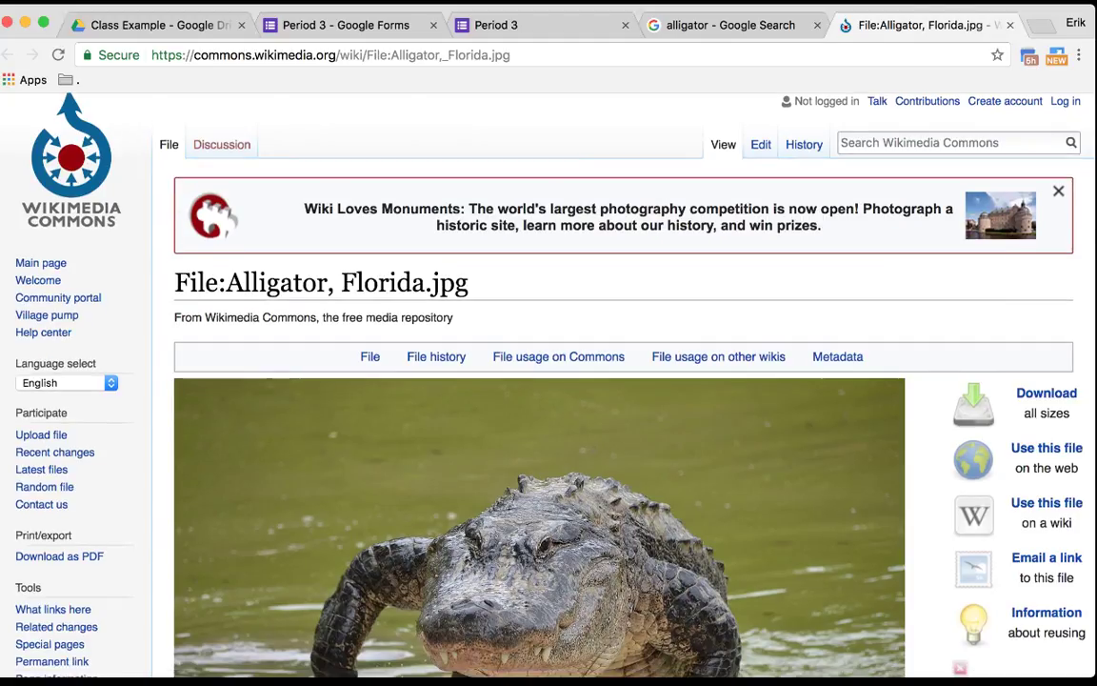